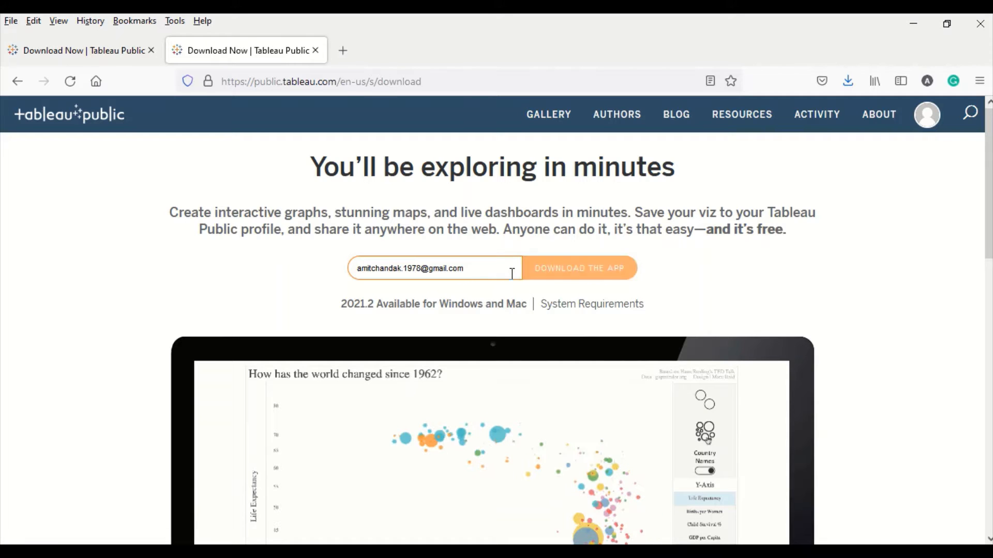
# Step: Request the Tableau Public app download with the filled-in e-mail address and save the installer TableauPublicDesktop-64bit-2021-2-1.exe
pyautogui.moveTo(512, 272); pyautogui.dragTo(337, 289)
pyautogui.click(615, 277)
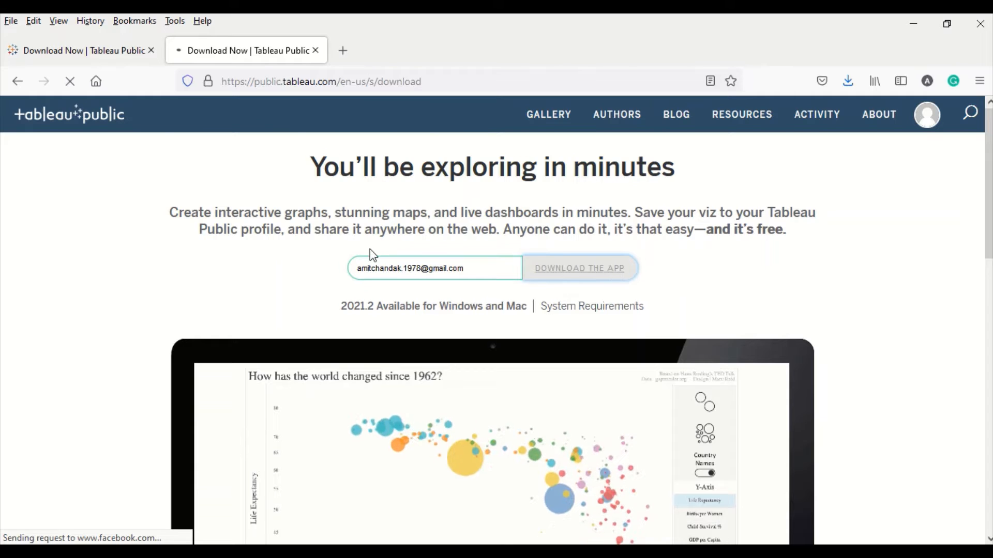
pyautogui.scroll(-10, 370, 248)
pyautogui.scroll(-1, 370, 247)
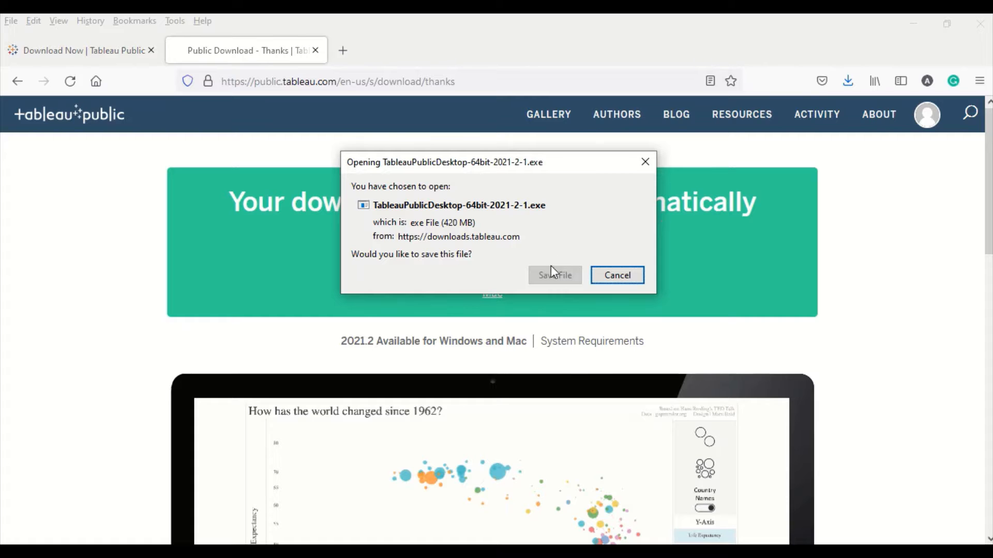
pyautogui.click(549, 274)
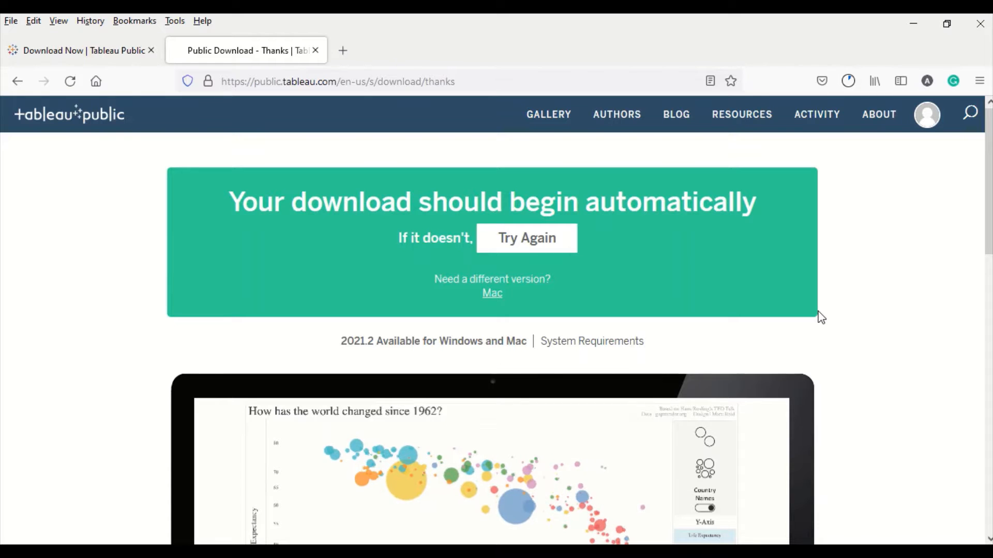
# Step: Run the downloaded Tableau Public installer, accept the license agreement, opt out of sending product usage data and install it
pyautogui.click(847, 83)
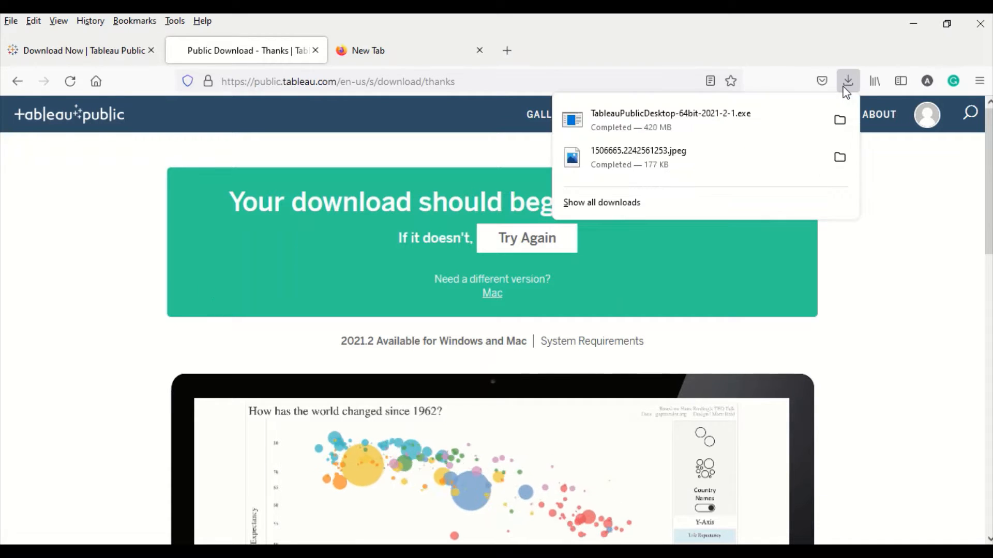
pyautogui.click(700, 124)
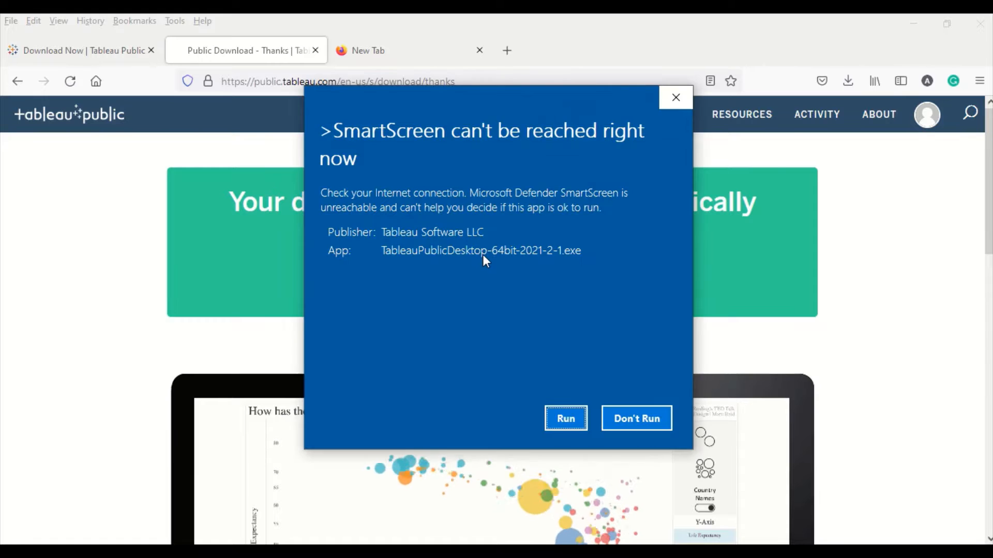
pyautogui.click(567, 420)
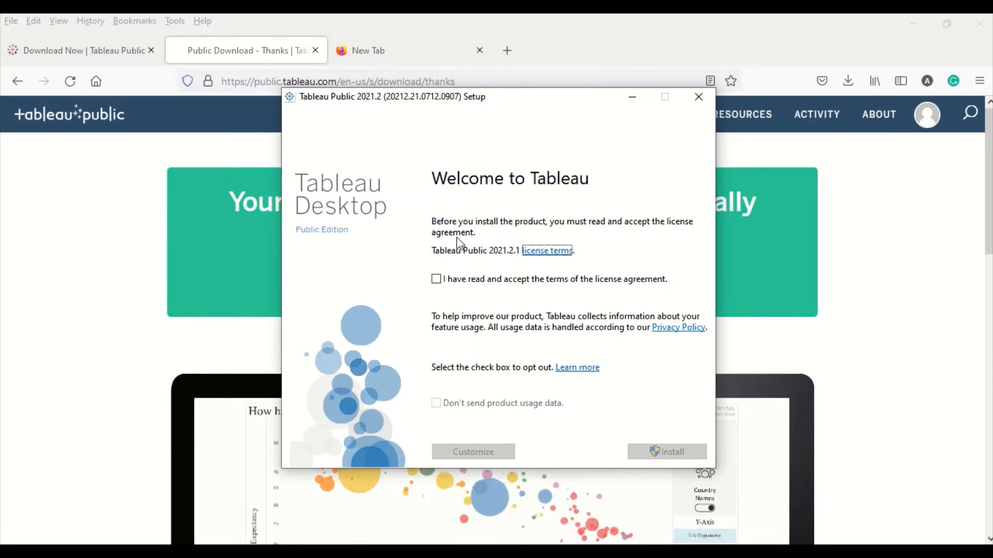
pyautogui.click(437, 280)
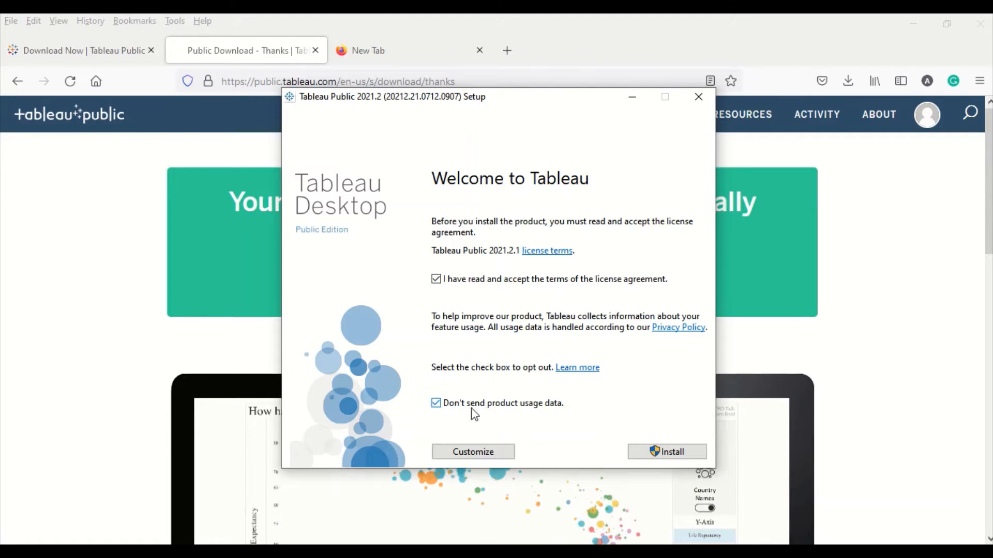
pyautogui.click(662, 453)
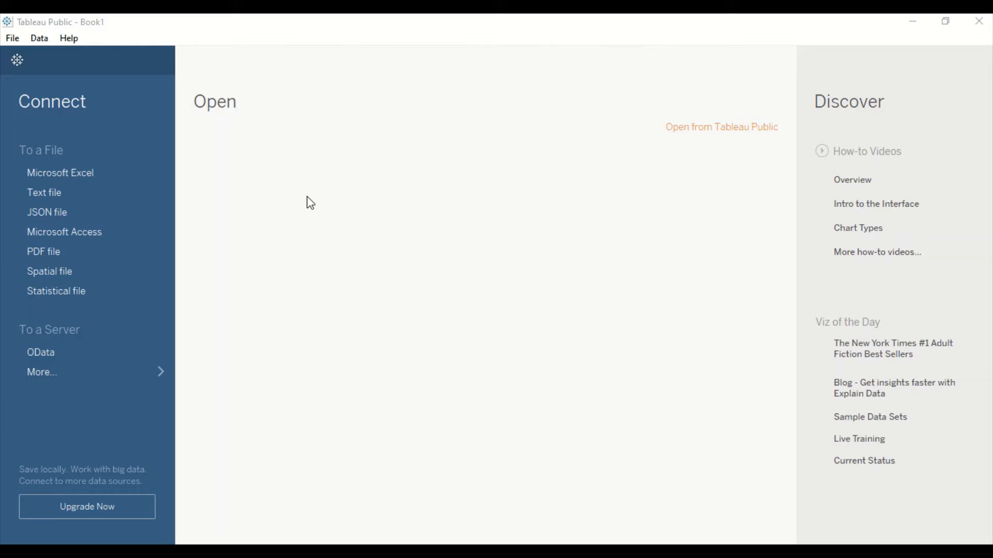
# Step: Switch to Firefox and search the web for "covid data download" in the empty new tab
pyautogui.hotkey('alt', 'Tab')
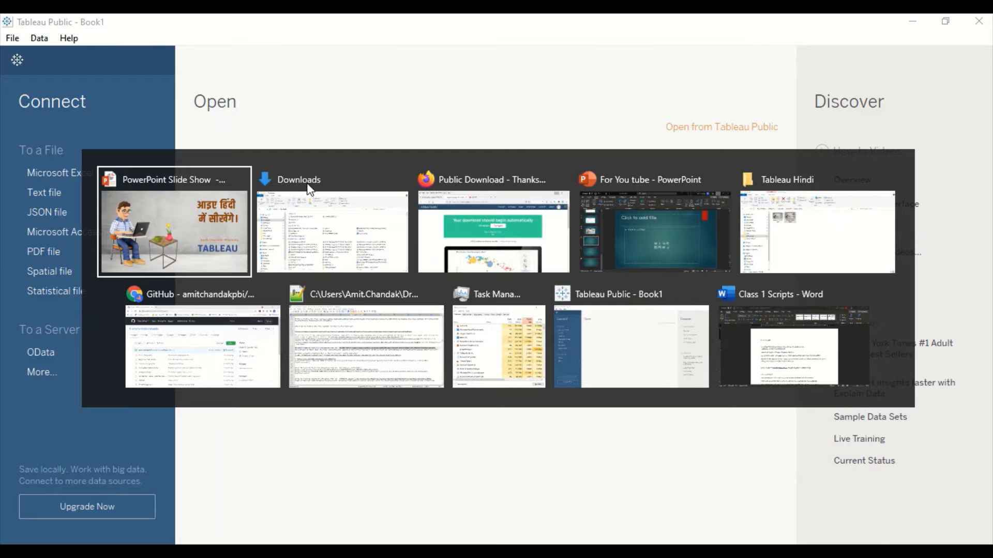
pyautogui.hotkey('alt', 'Tab')
pyautogui.hotkey('alt', 'Tab')
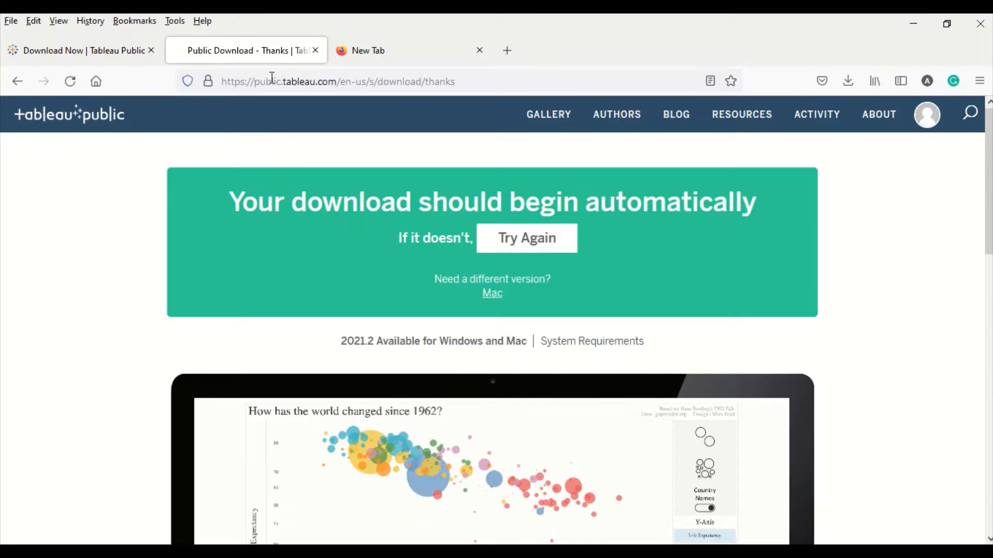
pyautogui.click(349, 59)
pyautogui.click(326, 87)
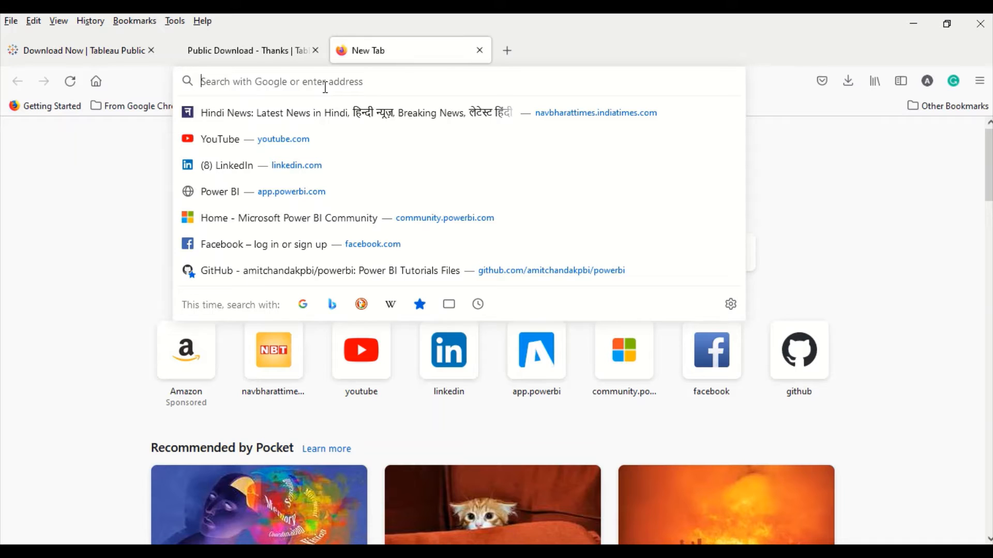
pyautogui.write('dovide')
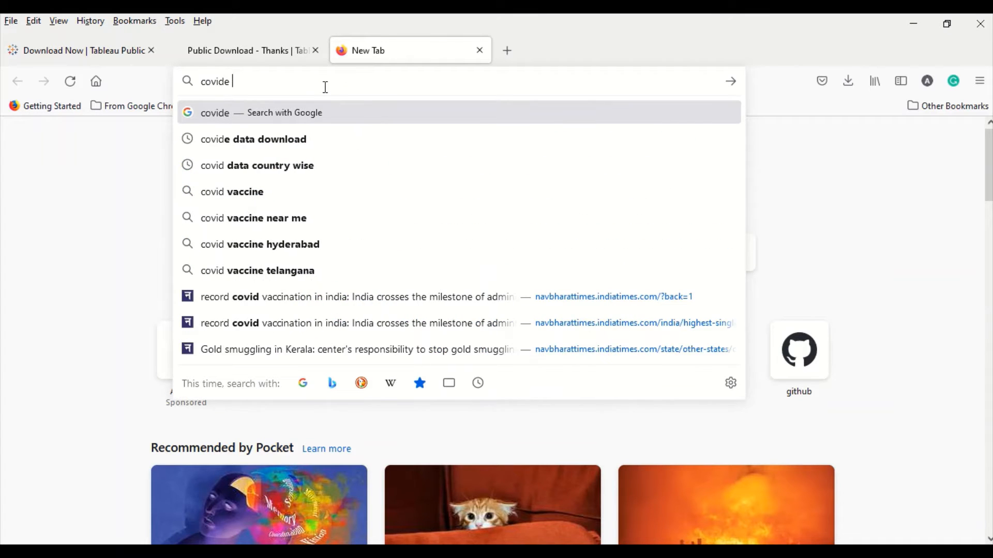
pyautogui.press('Down')
pyautogui.press('Return')
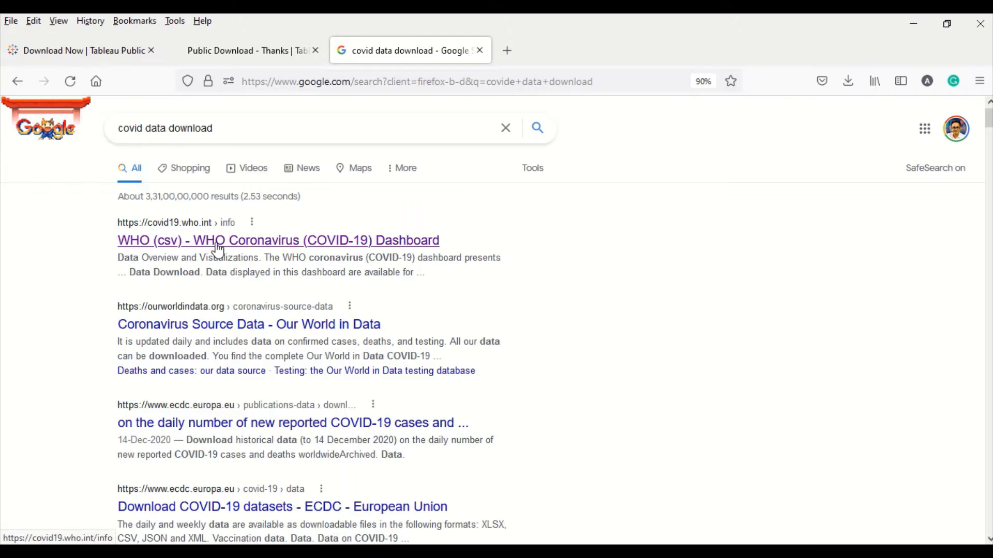
# Step: Open the WHO (csv) Coronavirus Dashboard search result and expand its Data Download section
pyautogui.click(218, 247)
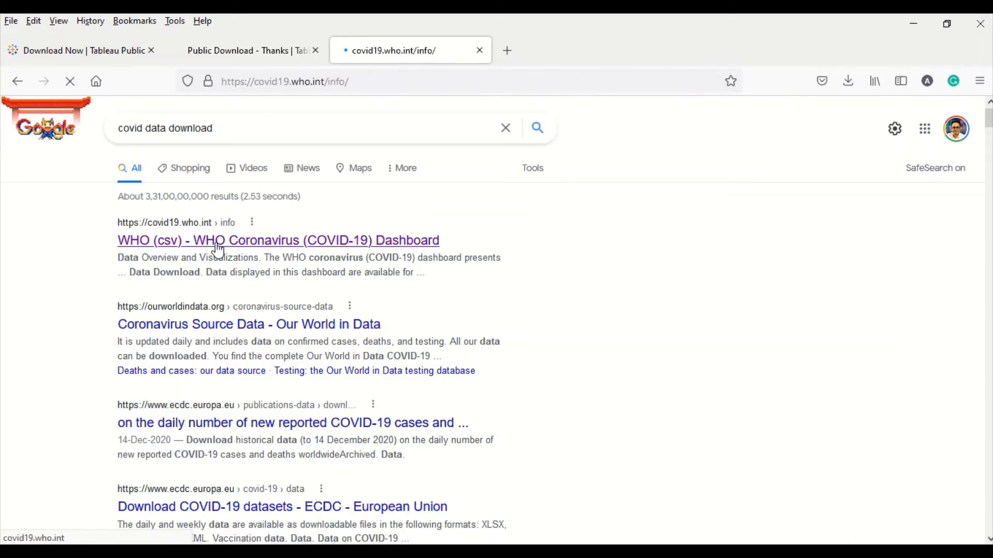
pyautogui.scroll(-10, 225, 243)
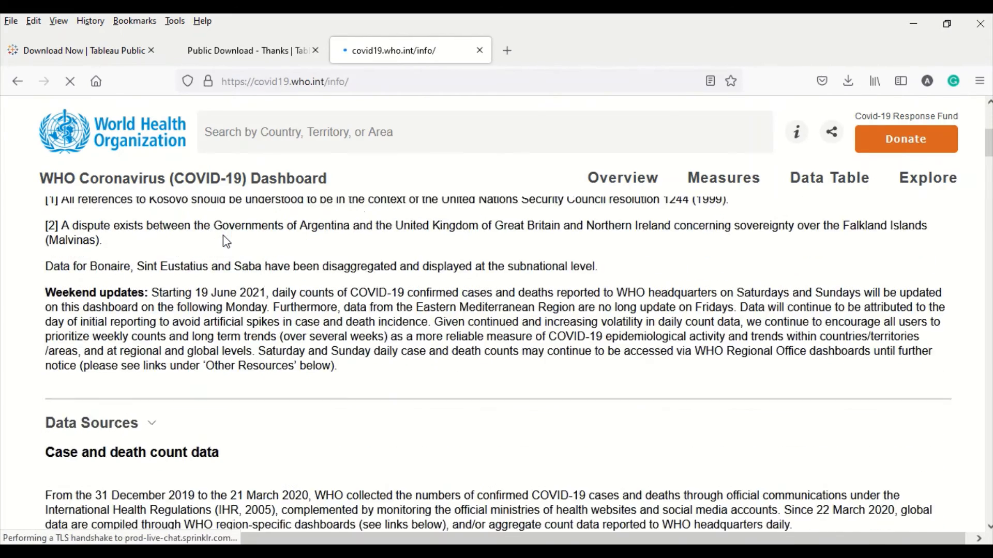
pyautogui.scroll(-4, 226, 243)
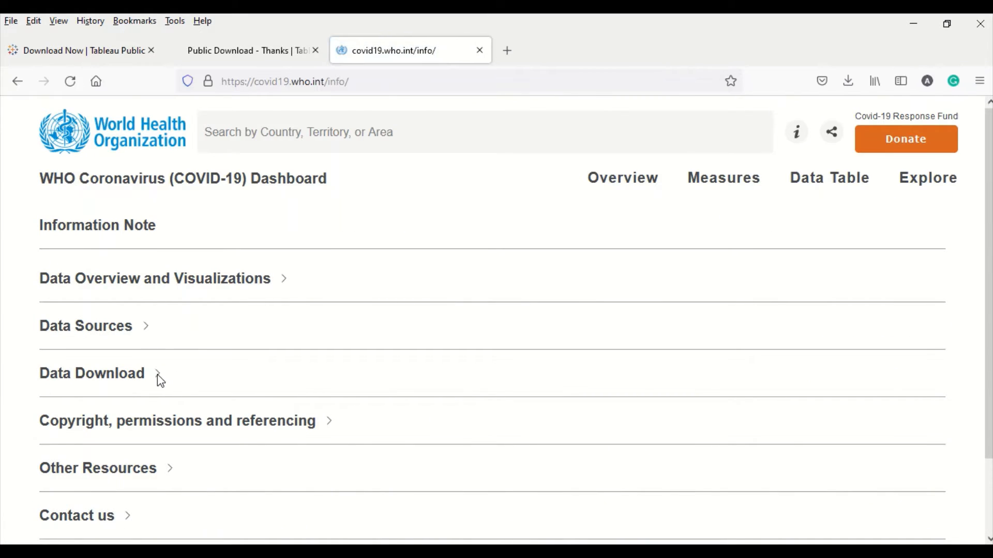
pyautogui.scroll(-1, 153, 362)
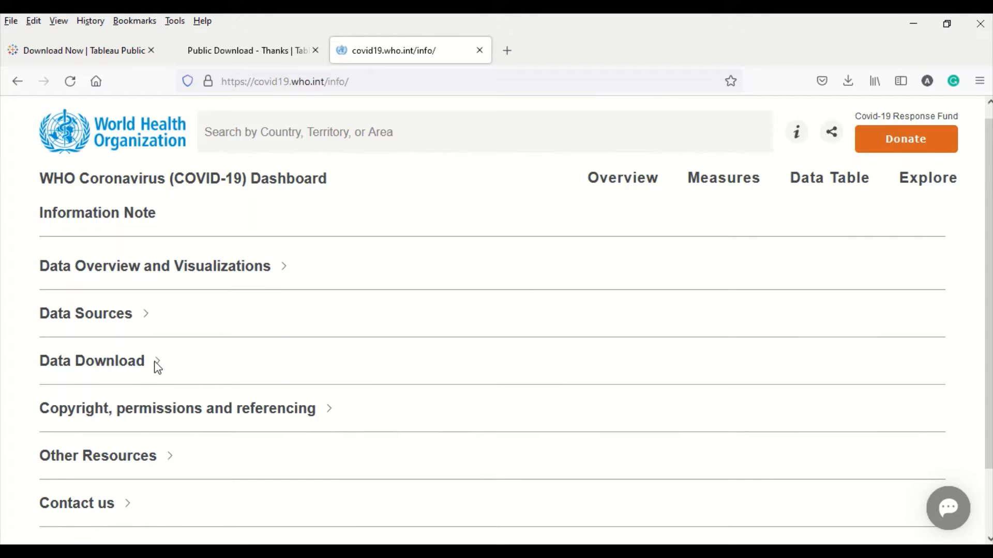
pyautogui.scroll(-3, 172, 365)
pyautogui.scroll(3, 106, 345)
pyautogui.scroll(-3, 279, 342)
pyautogui.scroll(3, 279, 341)
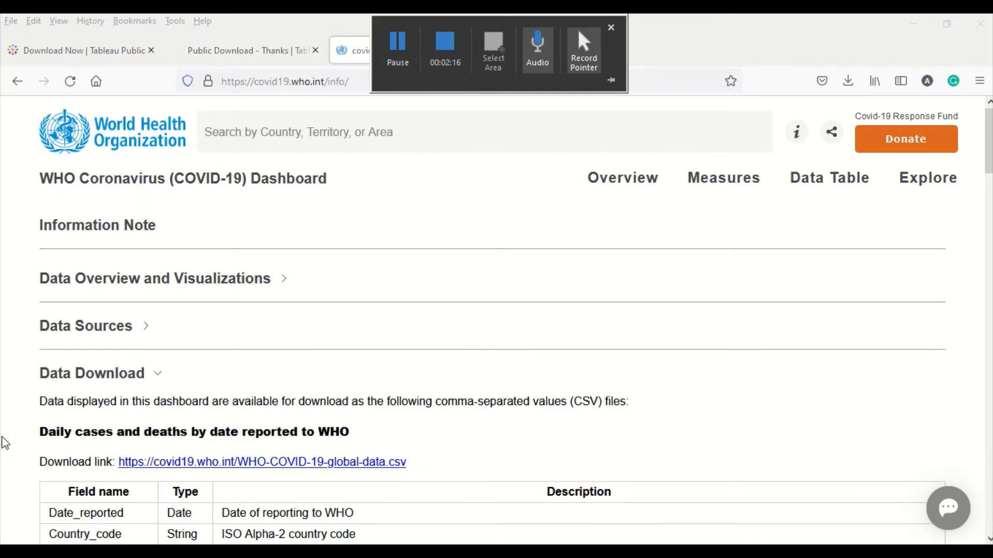
pyautogui.scroll(-3, 293, 253)
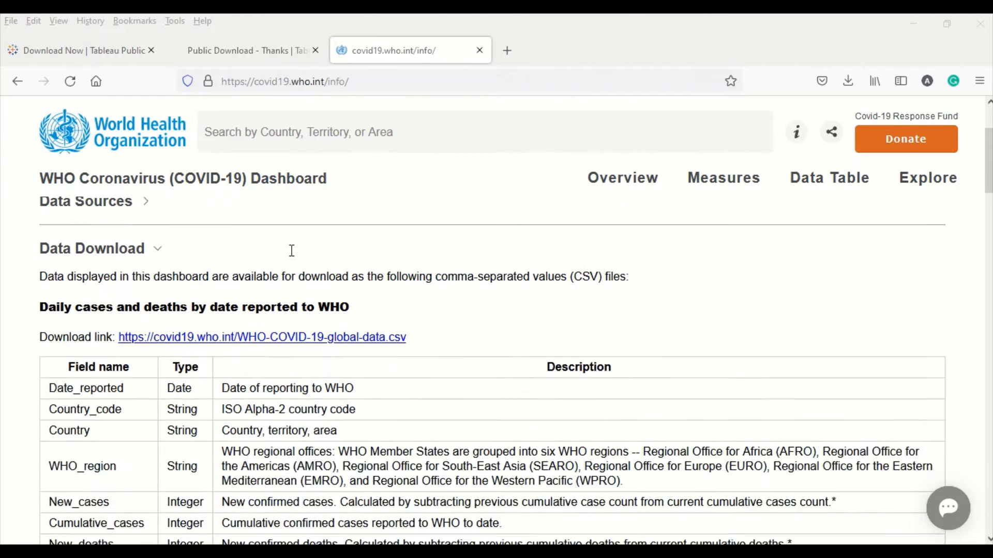
# Step: Save the daily cases and deaths file WHO-COVID-19-global-data.csv and open the downloaded copy in Excel
pyautogui.click(204, 315)
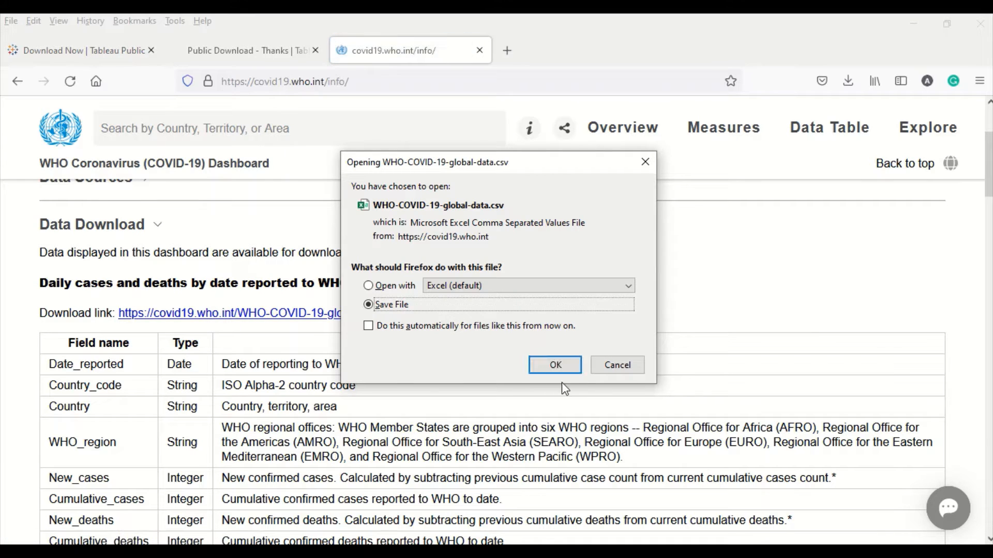
pyautogui.click(555, 366)
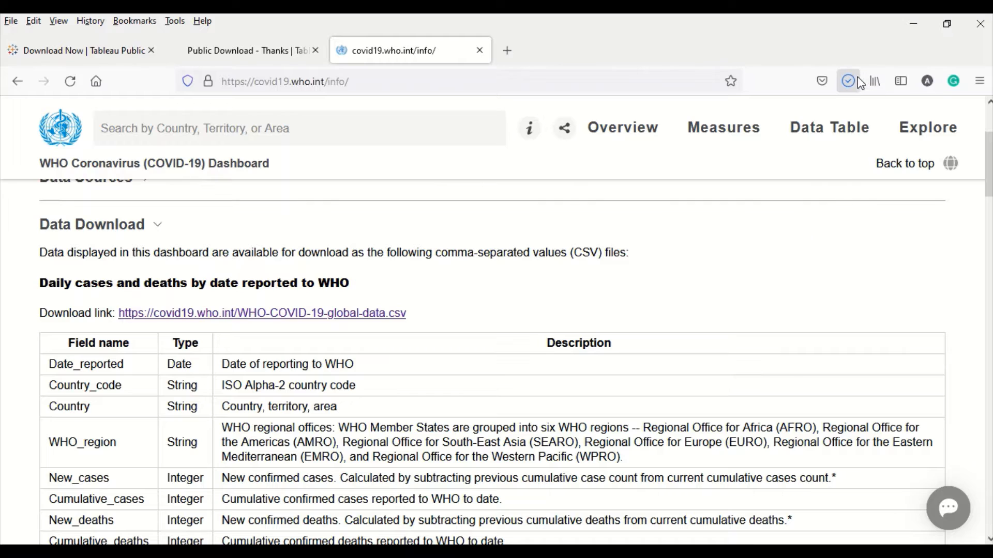
pyautogui.click(852, 83)
pyautogui.click(734, 130)
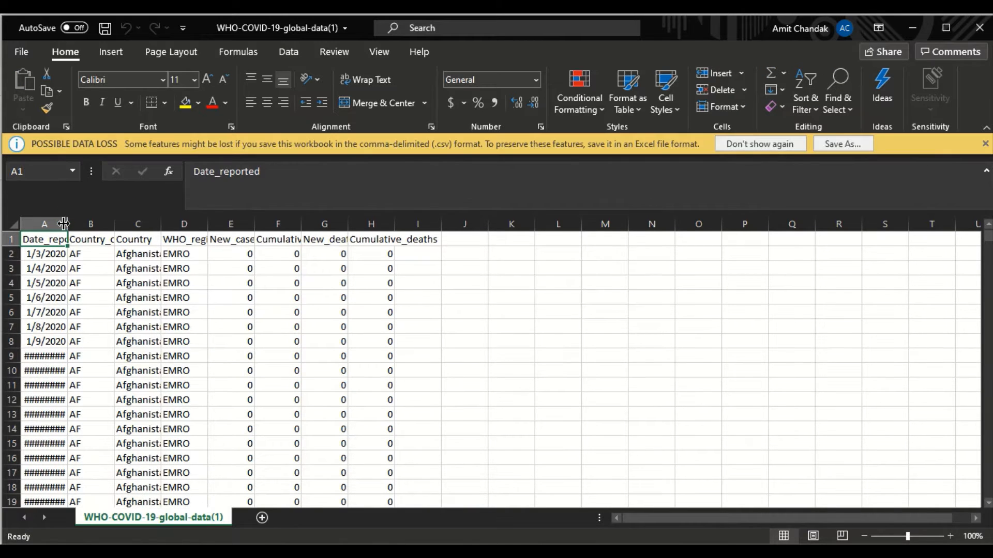
# Step: Widen the Date_reported column to show full dates and examine the header cells across to Cumulative_deaths
pyautogui.moveTo(63, 223); pyautogui.dragTo(119, 223)
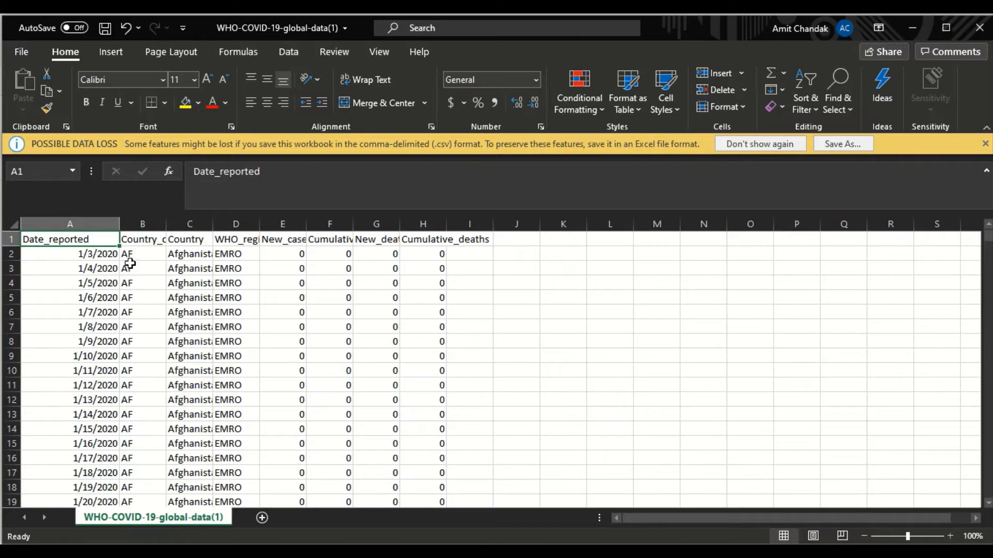
pyautogui.click(151, 252)
pyautogui.click(184, 240)
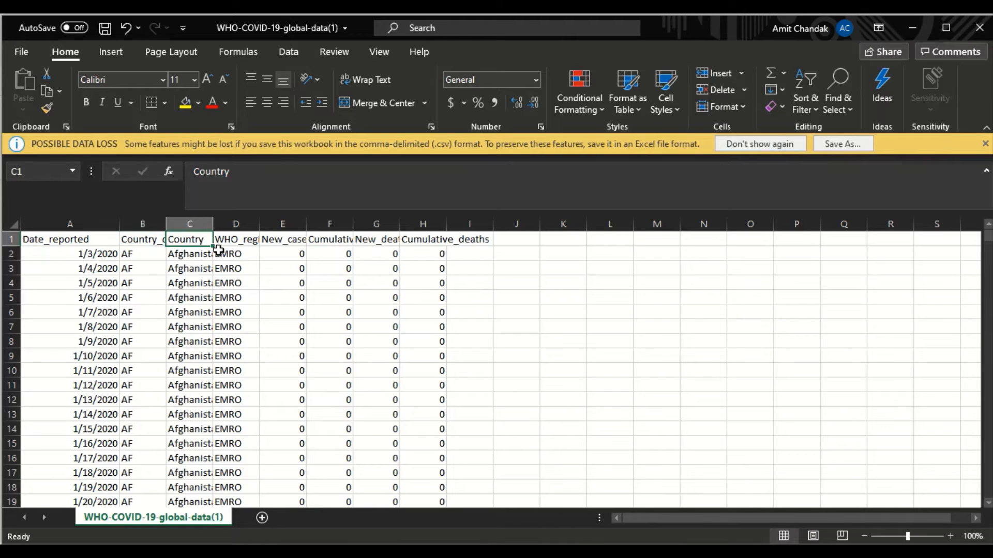
pyautogui.click(232, 245)
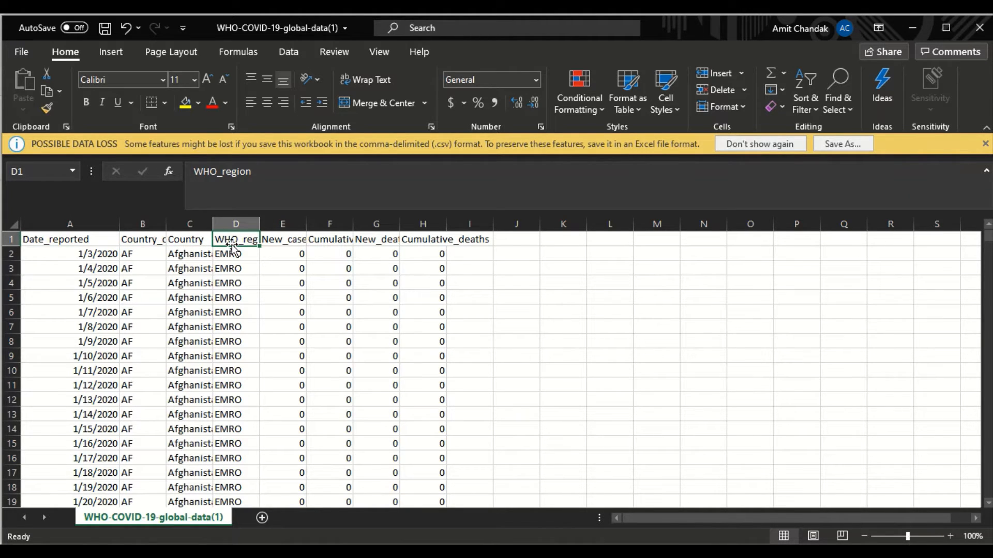
pyautogui.click(285, 242)
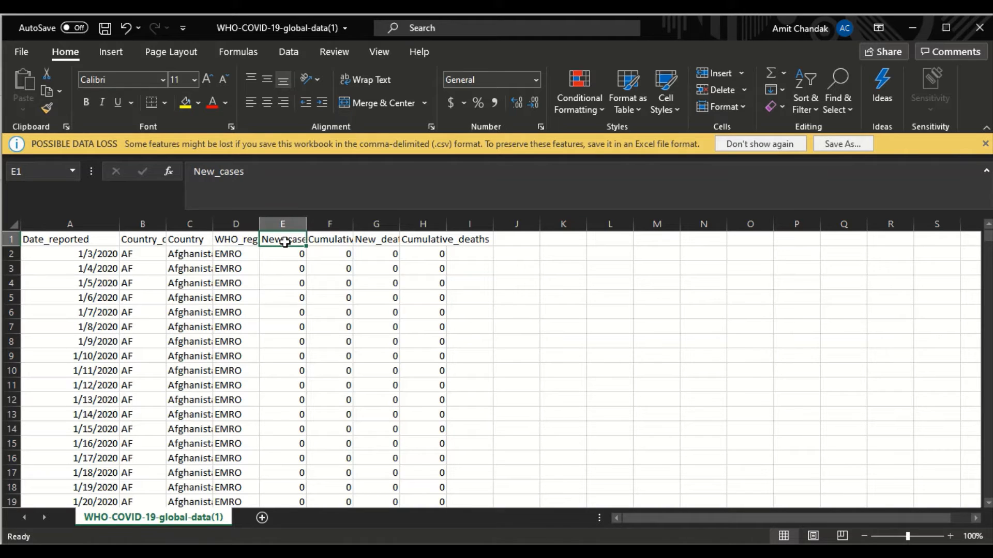
pyautogui.click(324, 244)
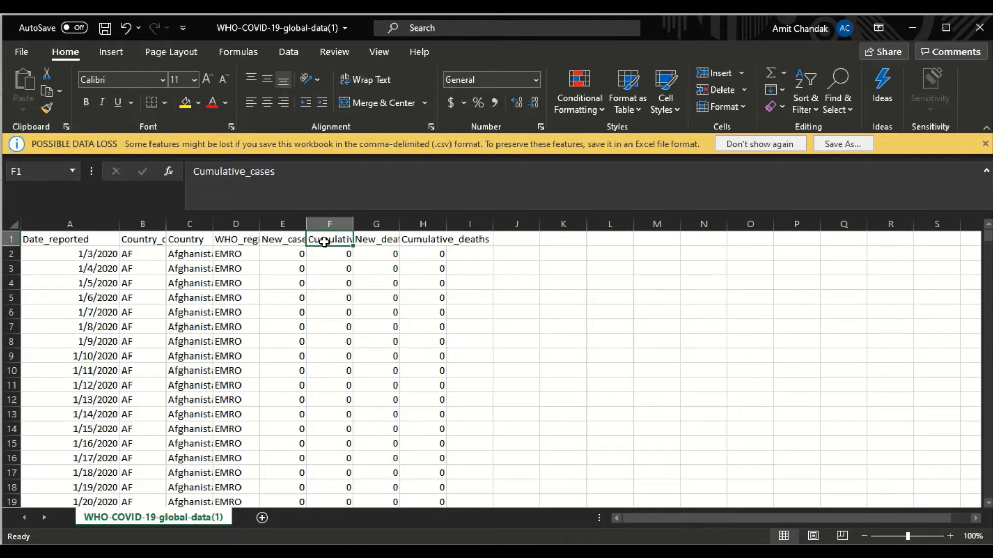
pyautogui.click(380, 241)
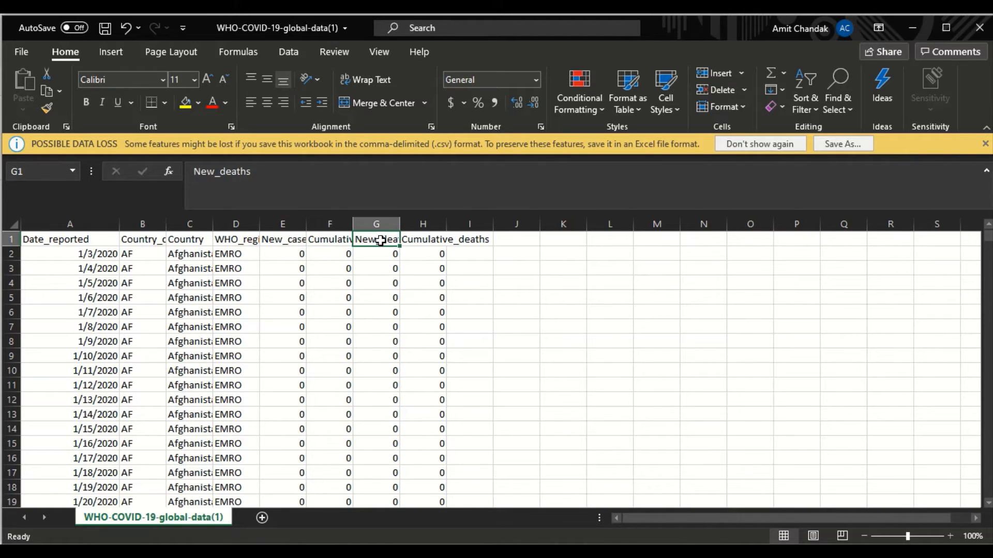
pyautogui.click(418, 241)
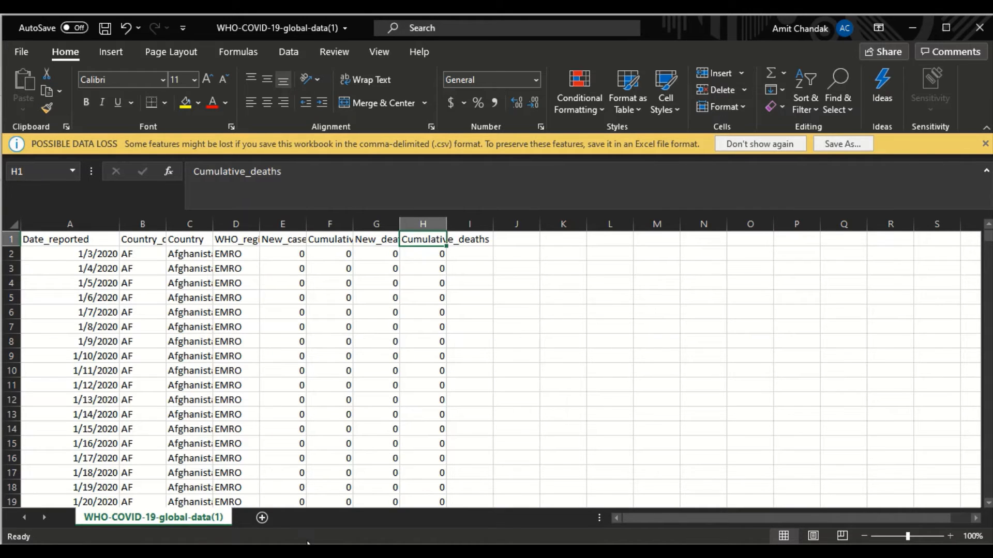
# Step: Switch to Tableau Public
pyautogui.hotkey('alt', 'Tab')
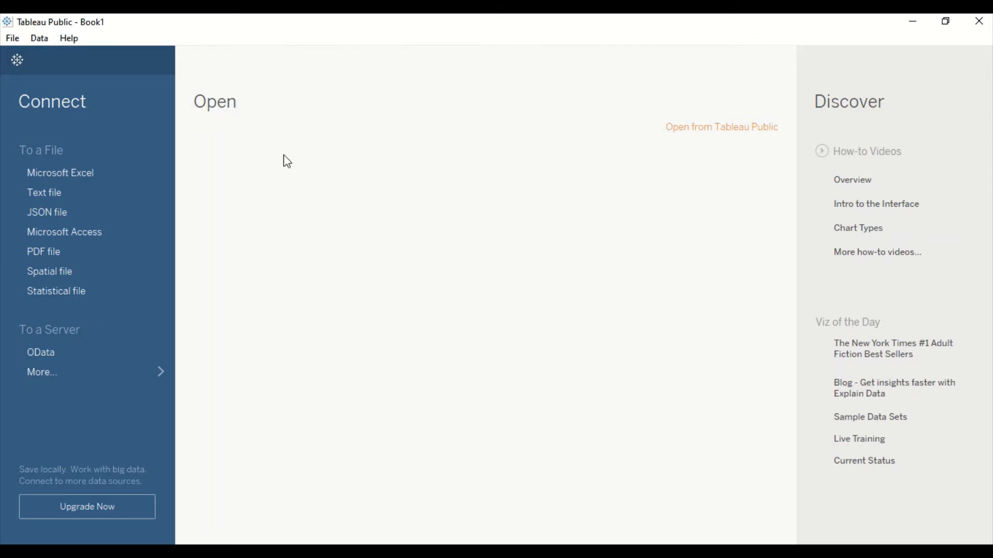
pyautogui.click(54, 175)
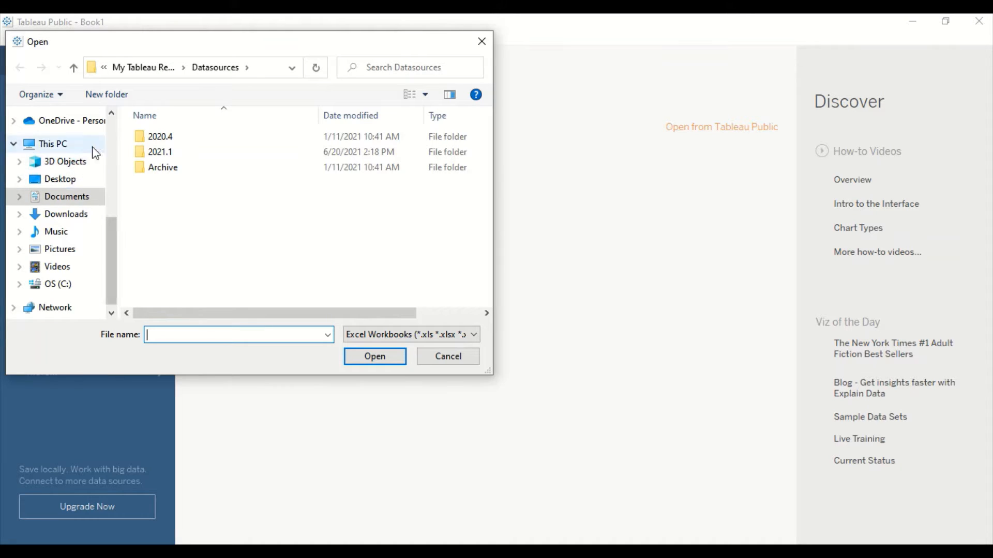
pyautogui.click(103, 134)
pyautogui.scroll(4, 111, 138)
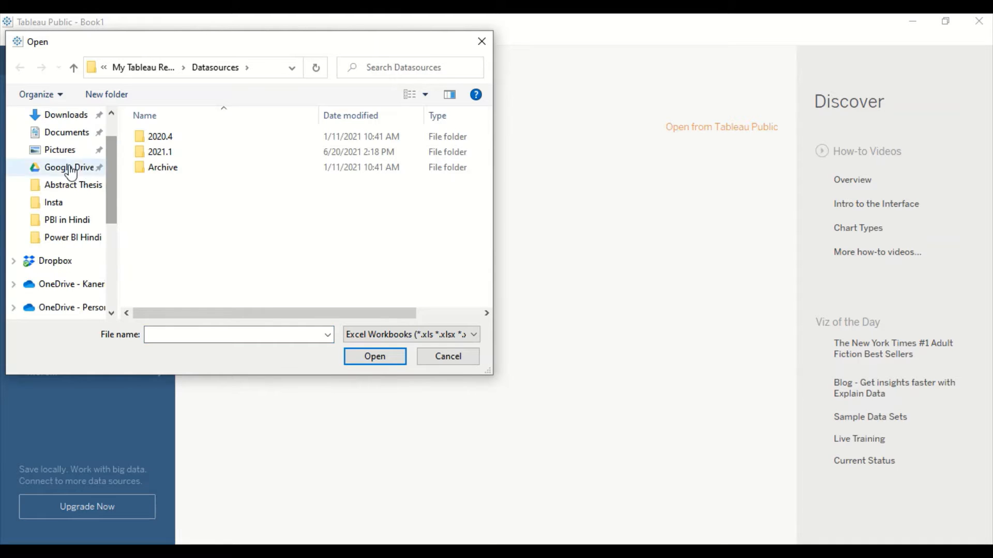
pyautogui.click(80, 136)
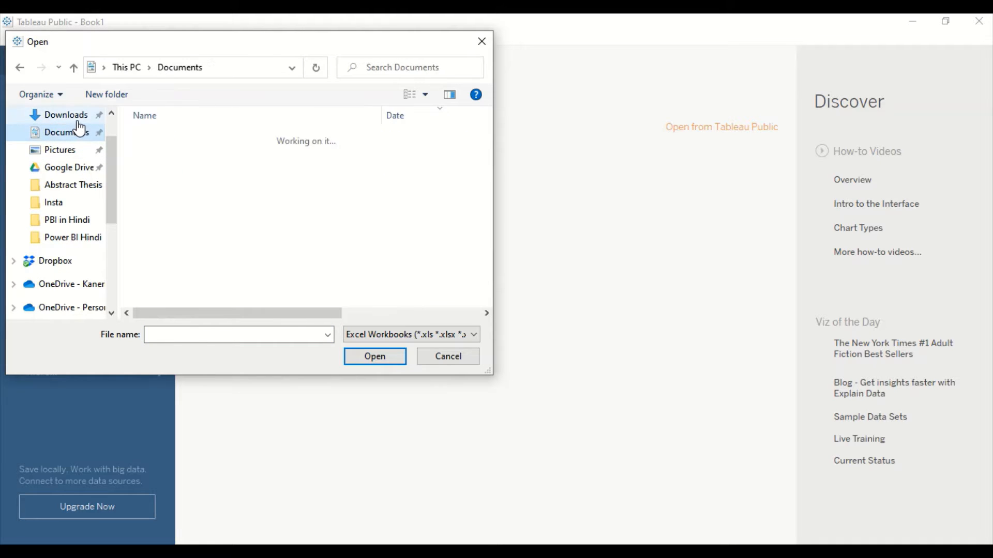
pyautogui.click(77, 115)
pyautogui.scroll(-15, 450, 213)
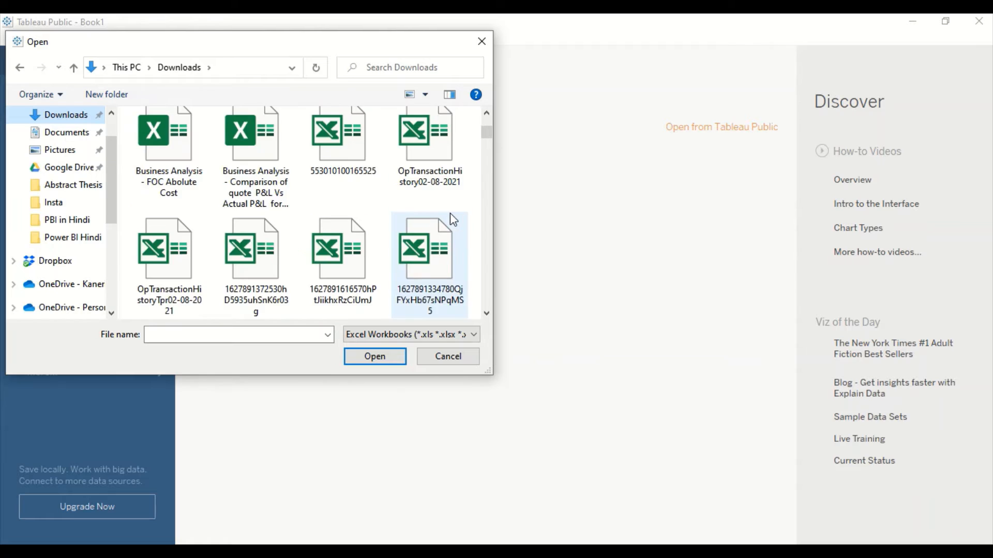
pyautogui.scroll(10, 453, 220)
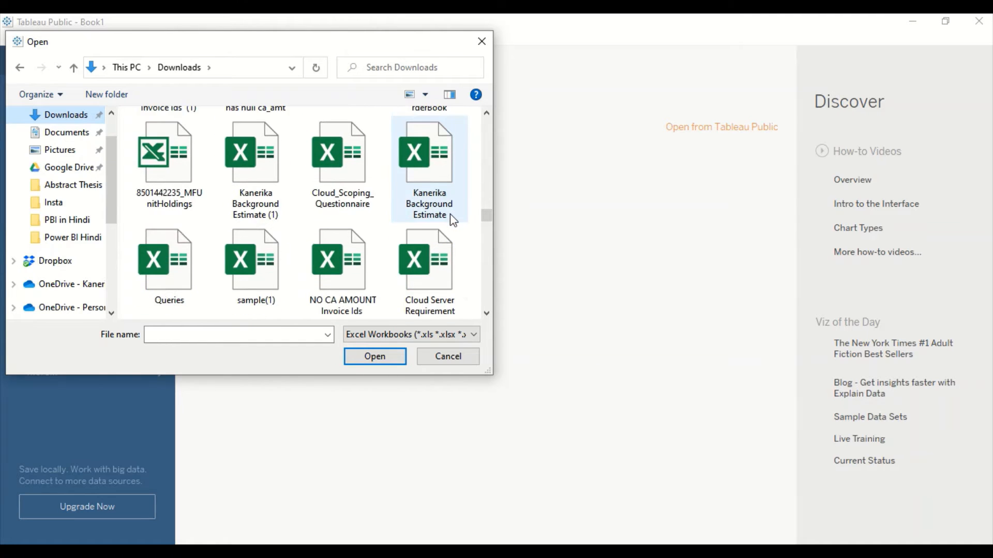
pyautogui.scroll(-8, 165, 152)
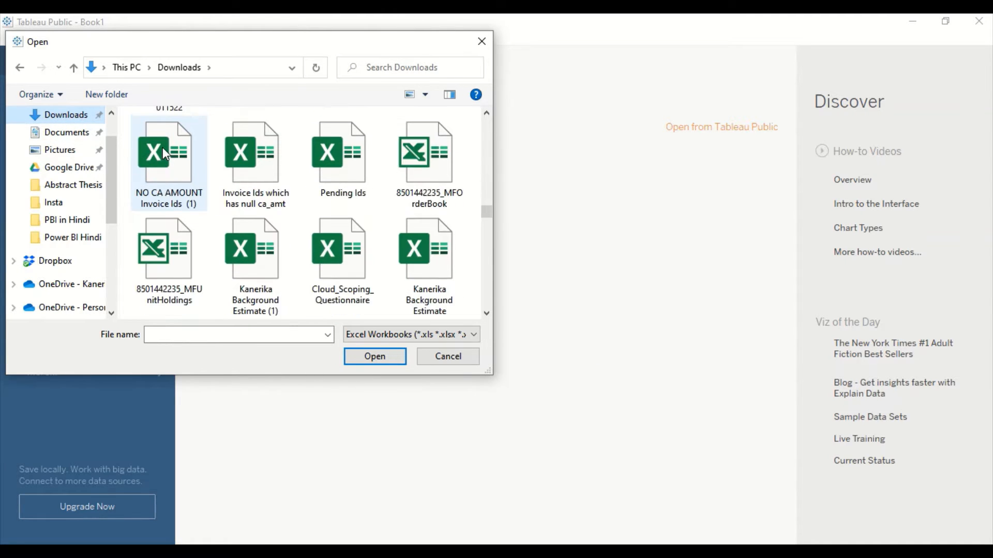
pyautogui.click(482, 46)
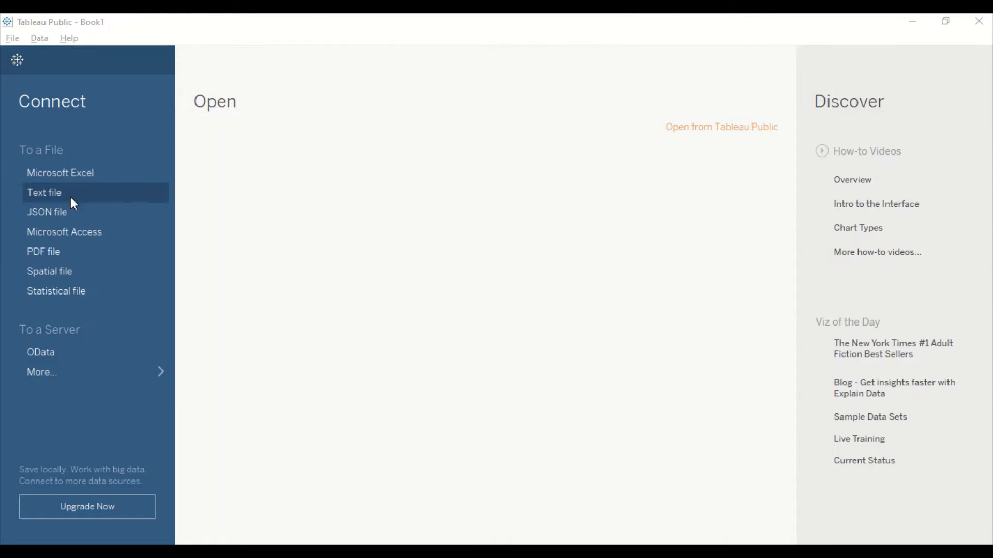
# Step: Connect to the text file WHO-COVID-19-global-data(1) from the Downloads folder
pyautogui.click(50, 193)
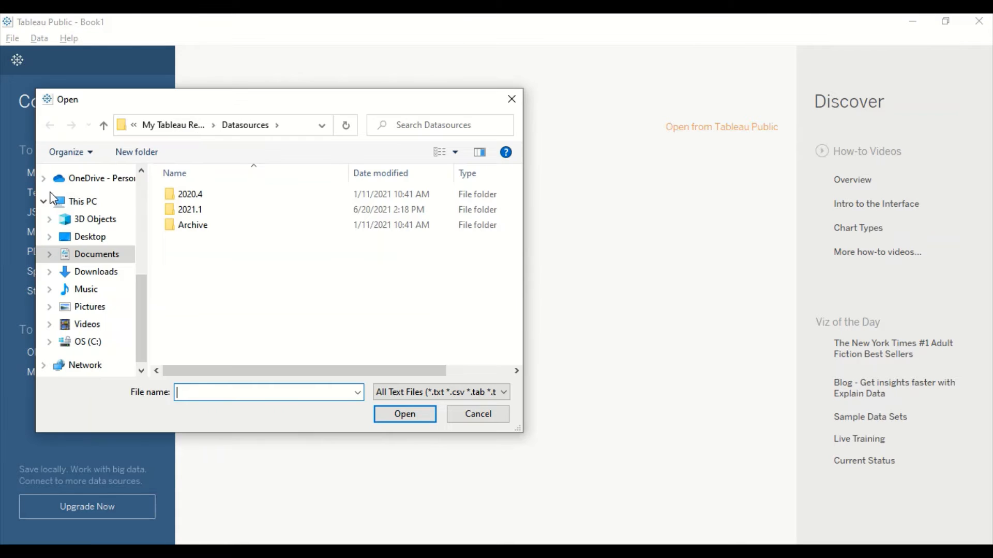
pyautogui.click(139, 185)
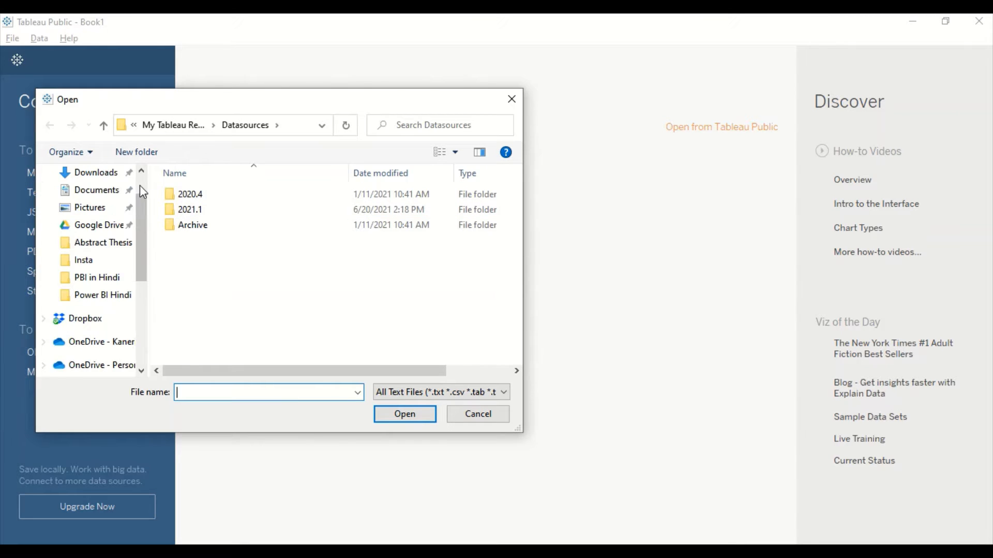
pyautogui.click(142, 192)
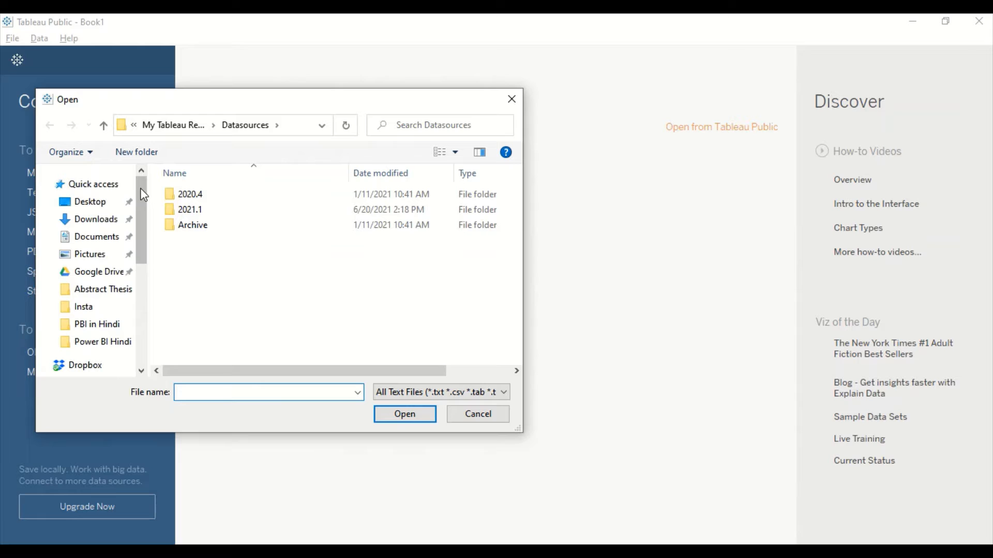
pyautogui.click(96, 219)
pyautogui.click(206, 217)
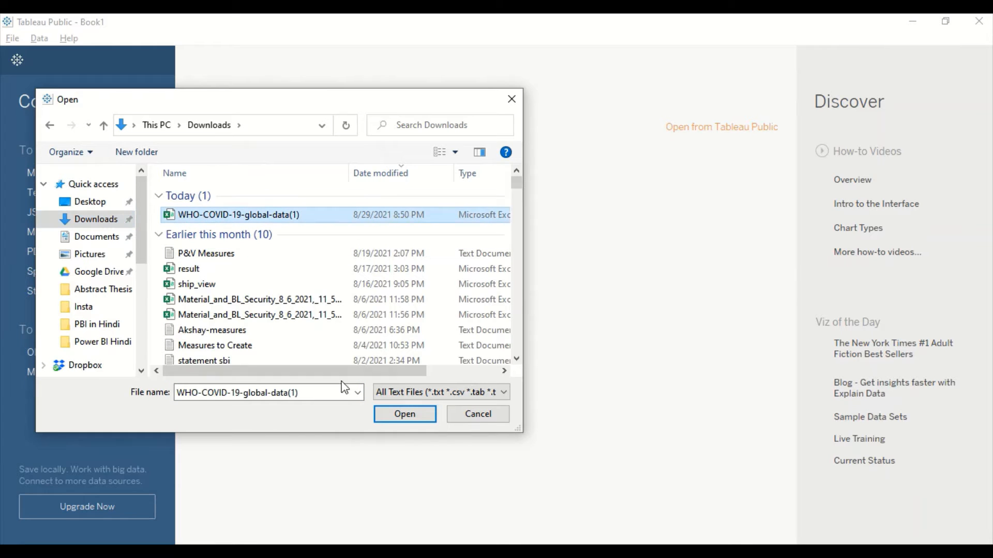
pyautogui.click(390, 414)
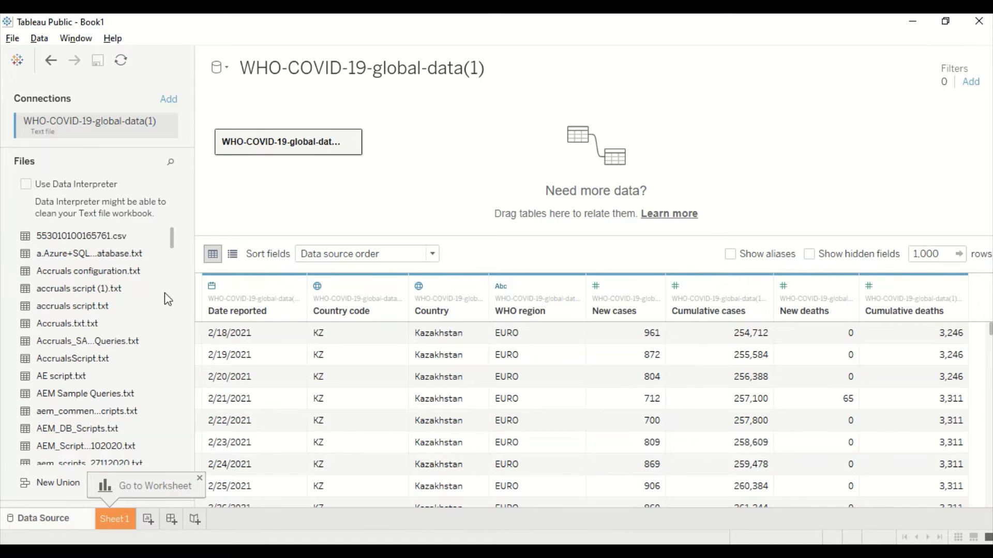
# Step: Go to Sheet 1 and add the Country field to the empty view to create a world symbol map
pyautogui.scroll(-3, 157, 274)
pyautogui.scroll(-3, 160, 302)
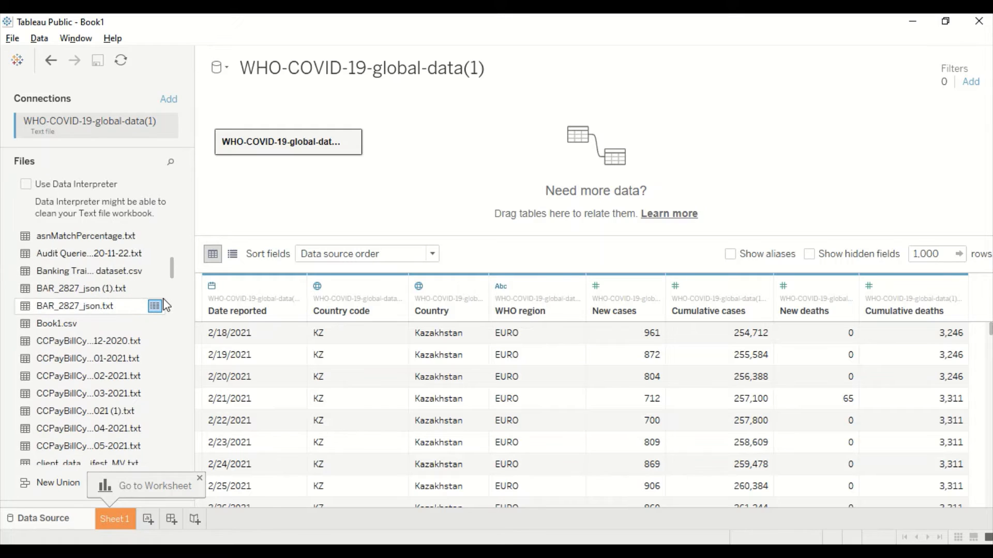
pyautogui.scroll(6, 164, 304)
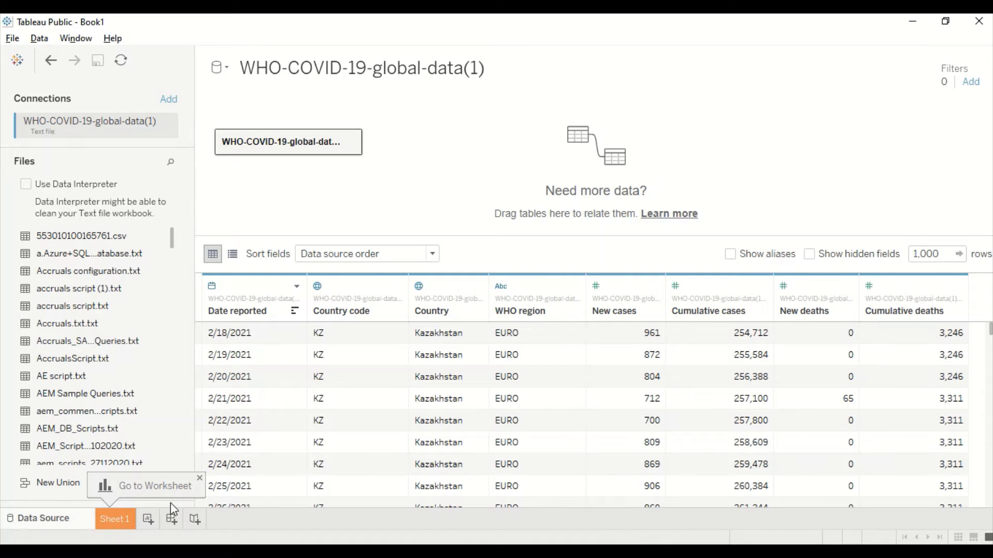
pyautogui.scroll(-2, 904, 341)
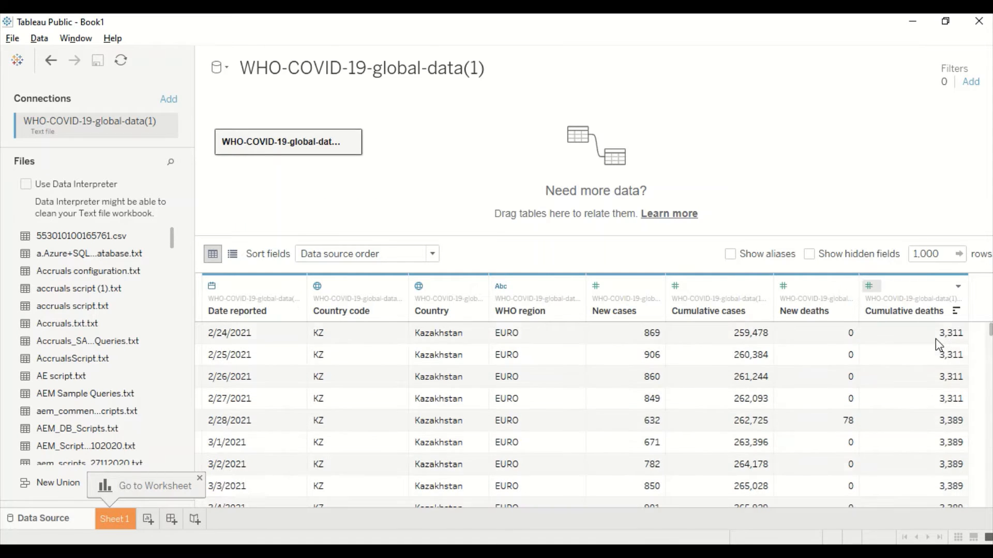
pyautogui.scroll(2, 936, 339)
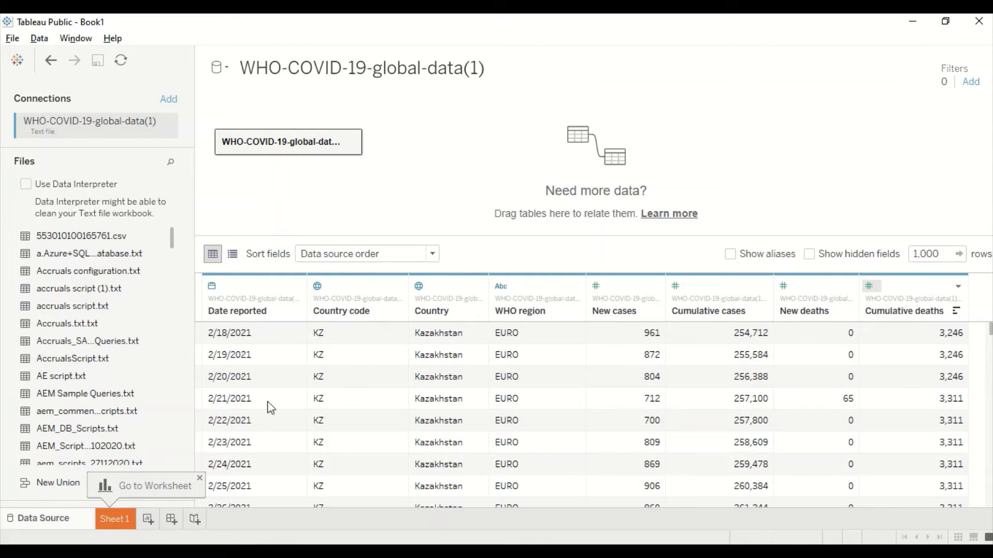
pyautogui.click(121, 519)
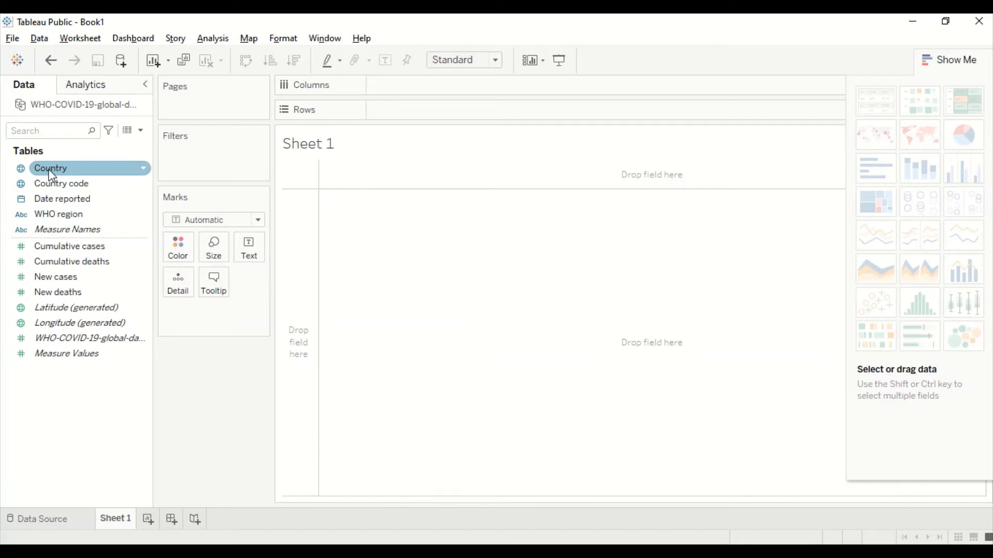
pyautogui.moveTo(52, 175); pyautogui.dragTo(585, 303)
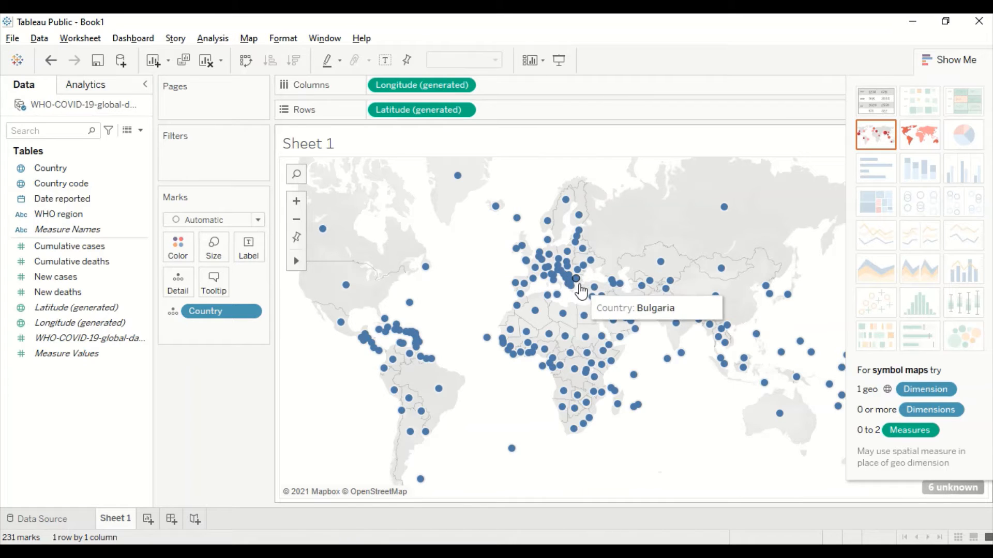
# Step: Size the map's country marks by New cases and collapse the Show Me chart suggestions
pyautogui.click(58, 188)
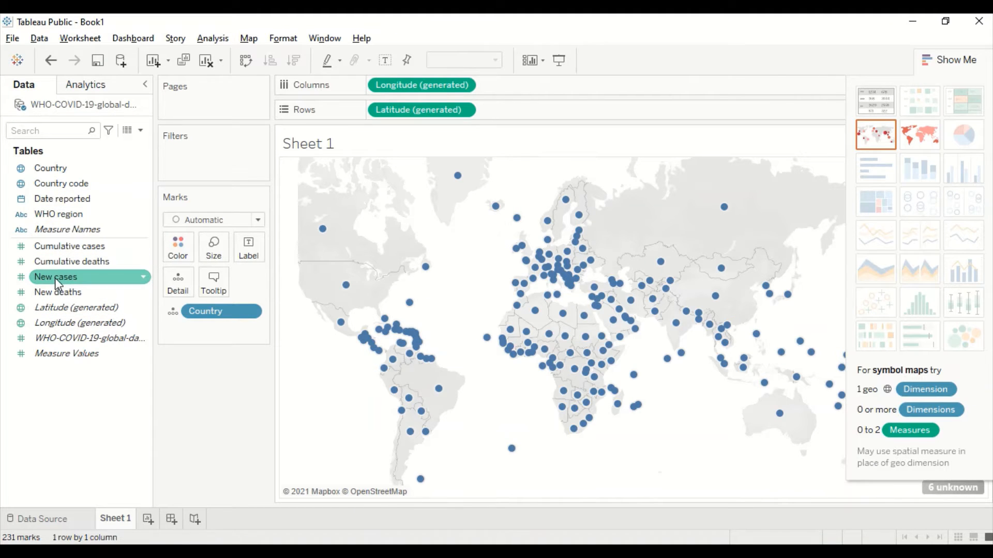
pyautogui.moveTo(55, 278); pyautogui.dragTo(216, 245)
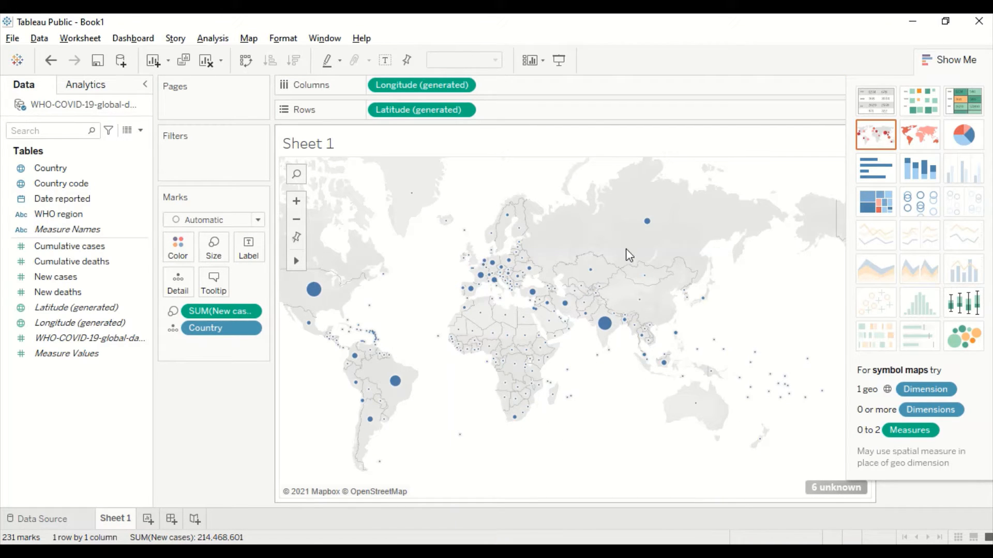
pyautogui.moveTo(556, 328)
pyautogui.moveTo(613, 317)
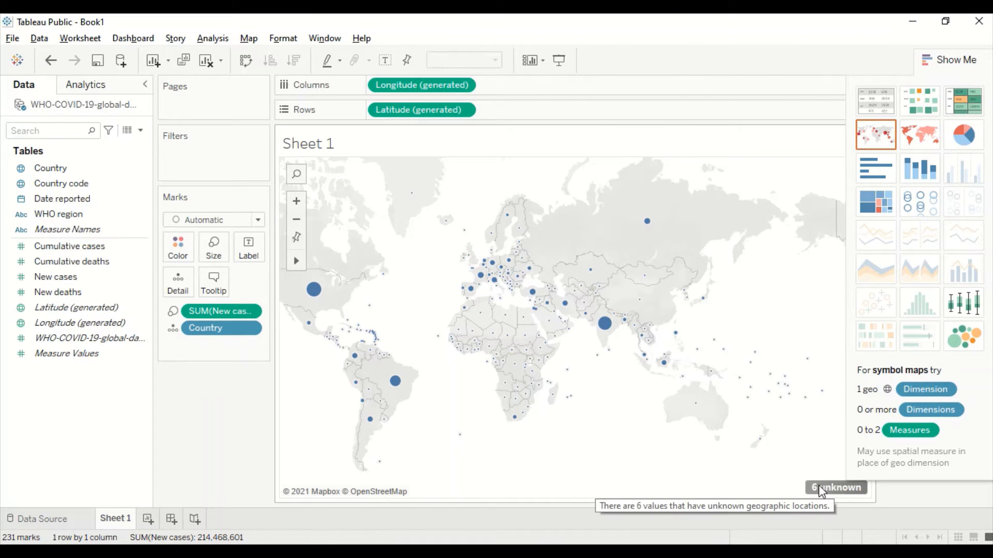
pyautogui.click(957, 61)
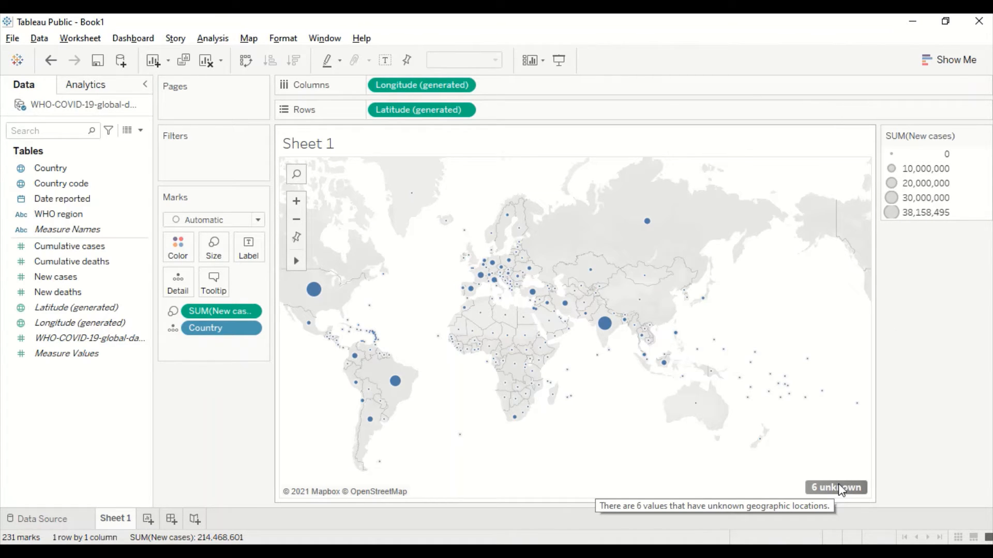
# Step: Edit the map locations so that the unrecognized value The United Kingdom matches United Kingdom, and apply the change
pyautogui.click(249, 38)
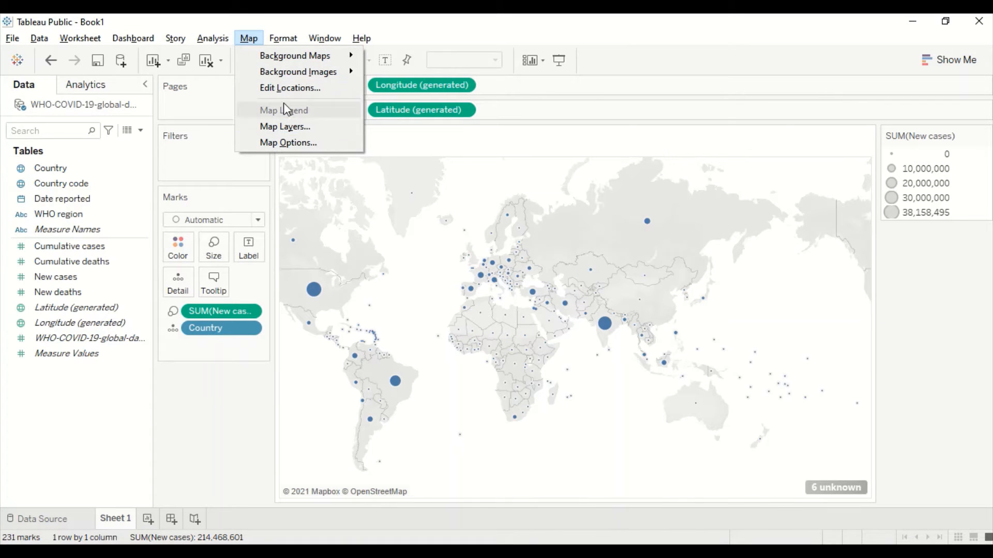
pyautogui.click(283, 89)
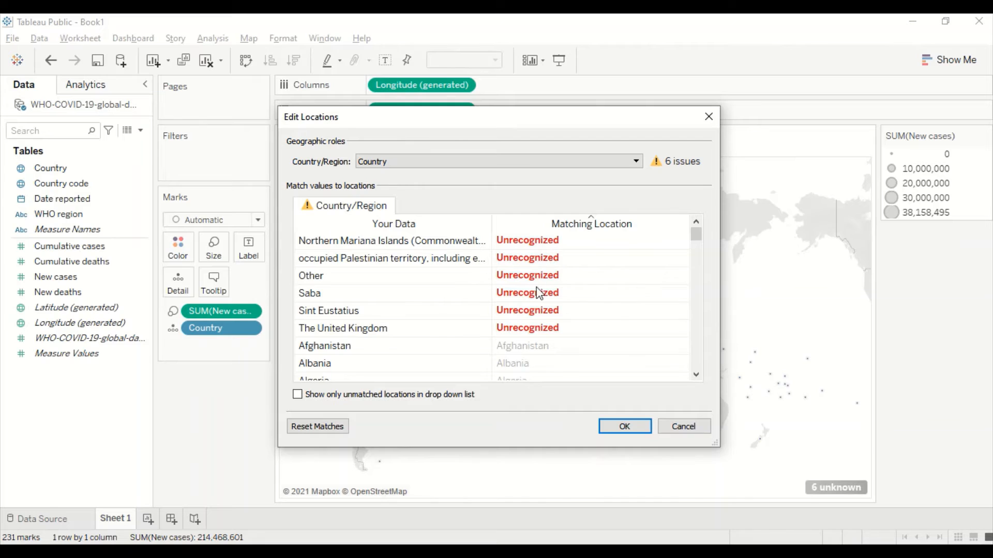
pyautogui.click(547, 326)
pyautogui.click(546, 326)
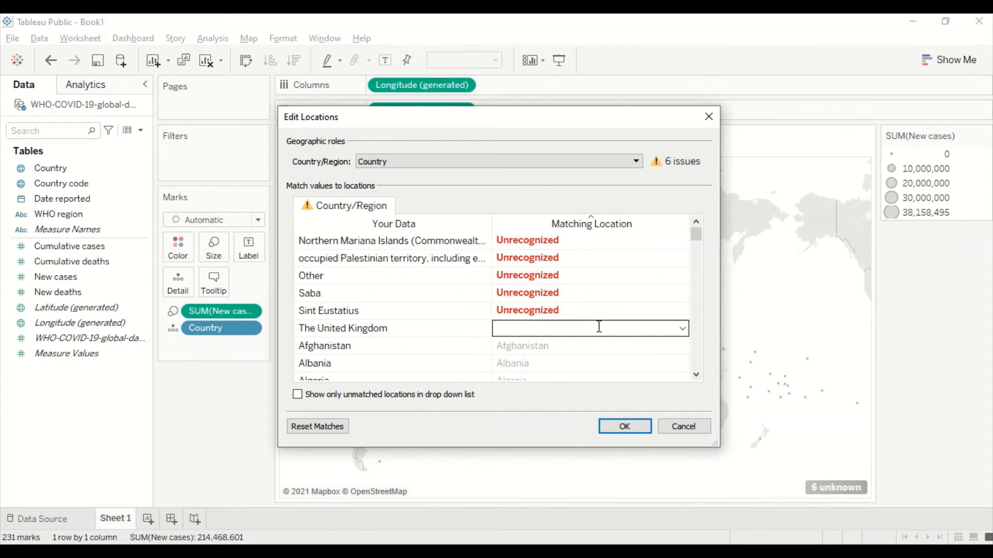
pyautogui.write('Un')
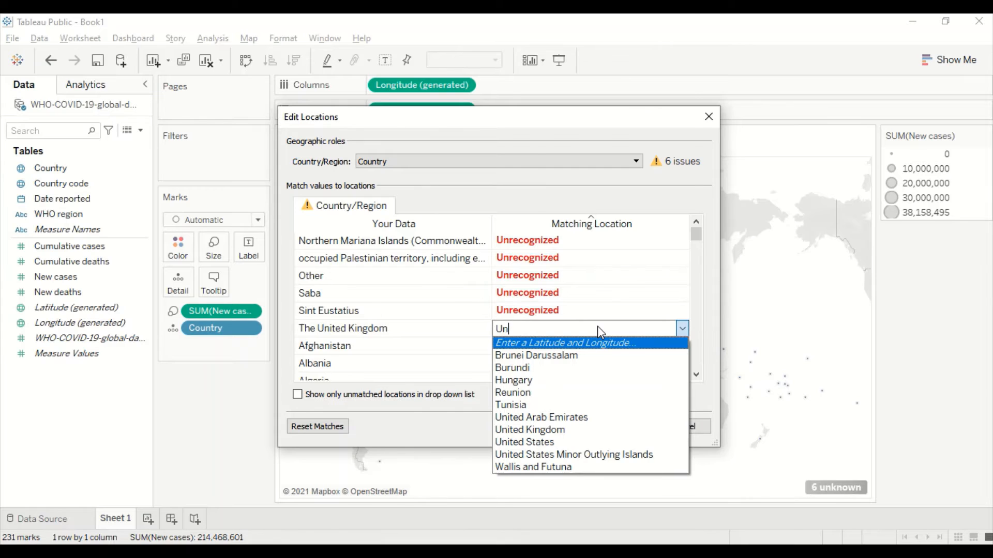
pyautogui.press('BackSpace')
pyautogui.press('BackSpace')
pyautogui.write('UK')
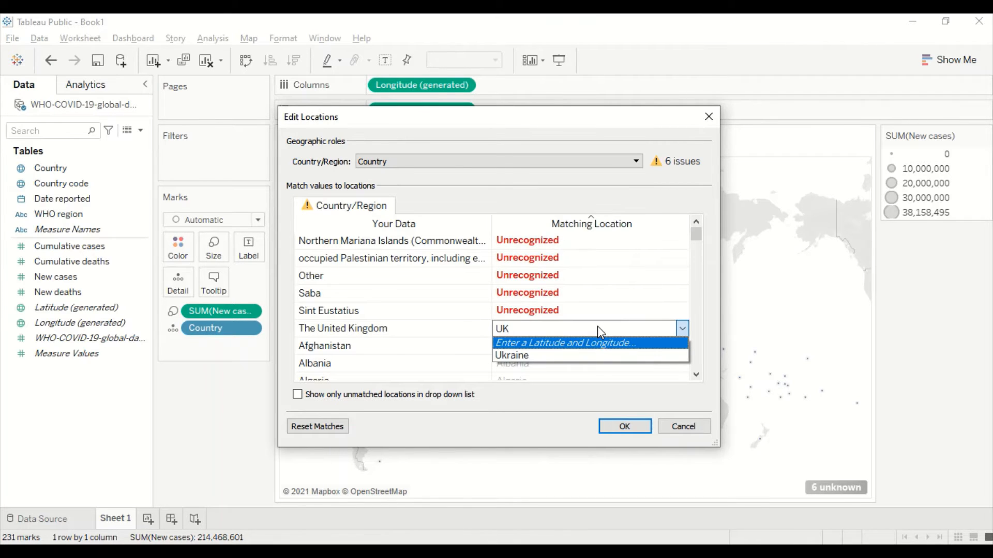
pyautogui.press('BackSpace')
pyautogui.press('BackSpace')
pyautogui.write('Unit')
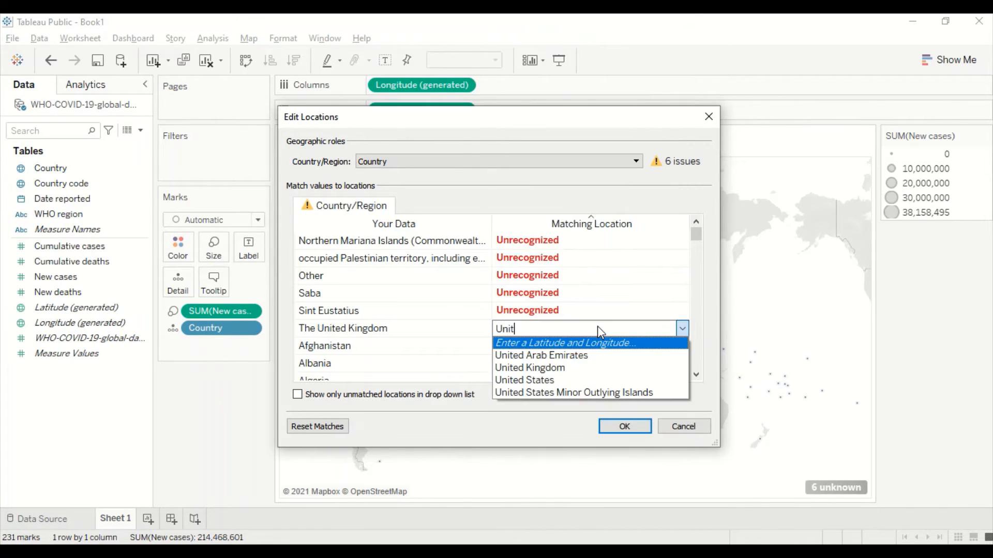
pyautogui.click(537, 368)
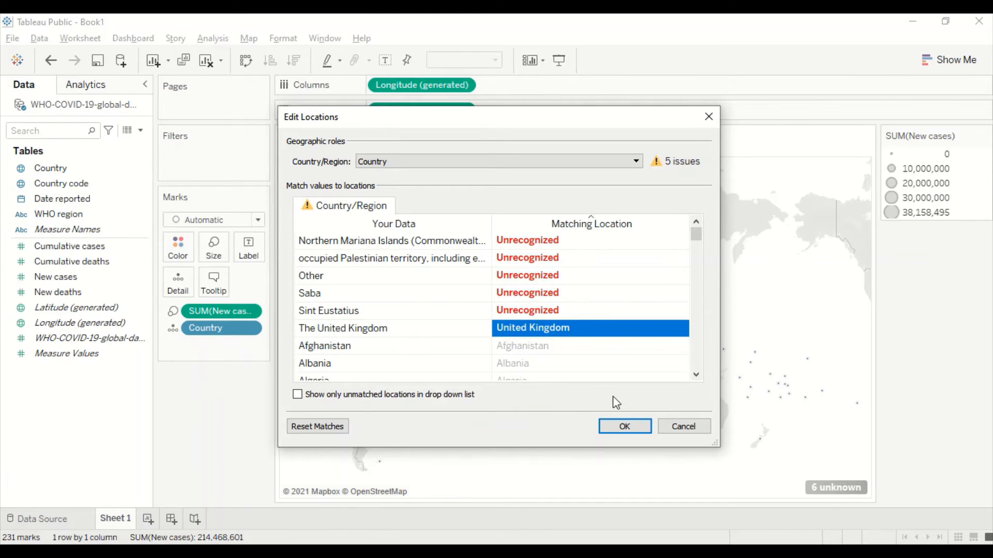
pyautogui.click(624, 427)
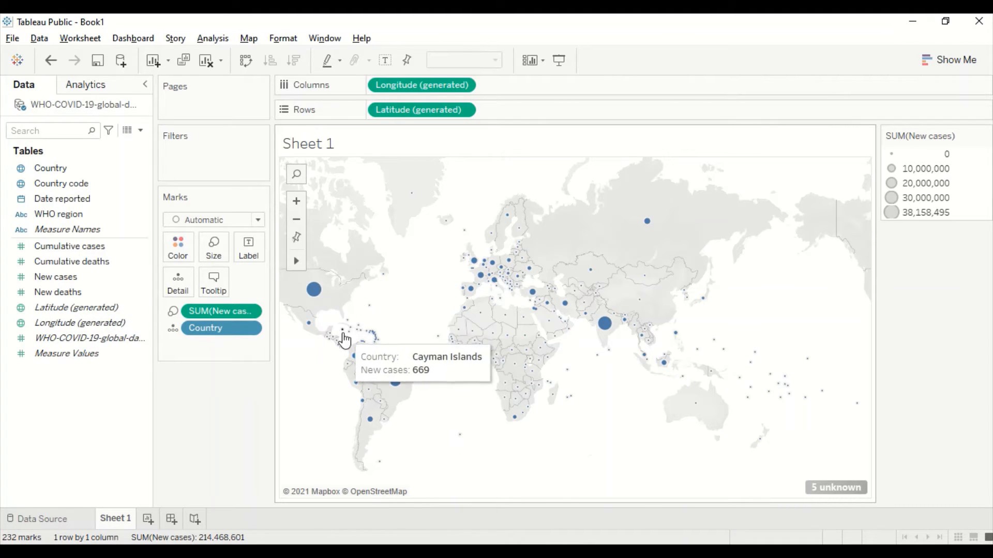
# Step: Enlarge the map's circle marks to slightly below the middle of the size range
pyautogui.moveTo(316, 292)
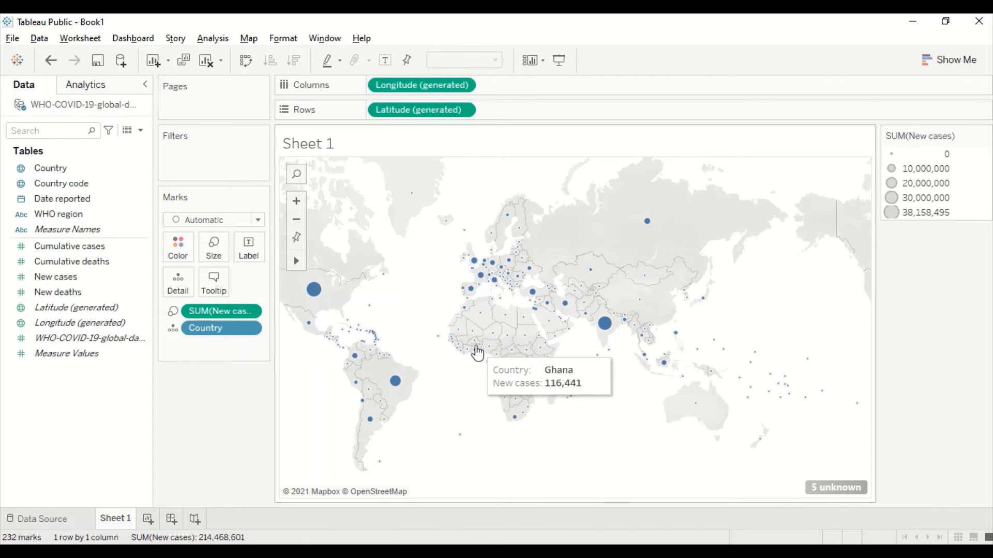
pyautogui.click(219, 262)
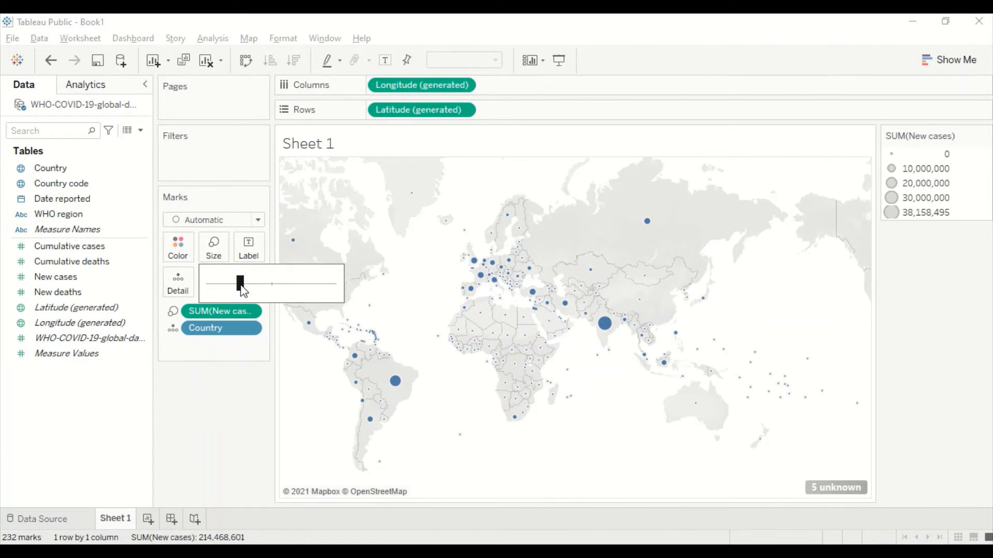
pyautogui.moveTo(241, 287); pyautogui.dragTo(258, 286)
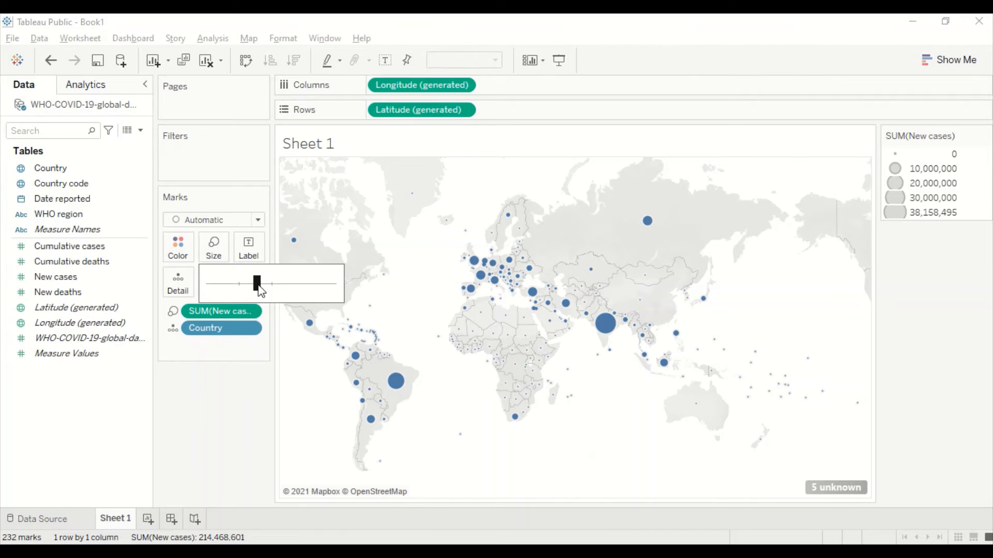
pyautogui.moveTo(258, 286); pyautogui.dragTo(261, 285)
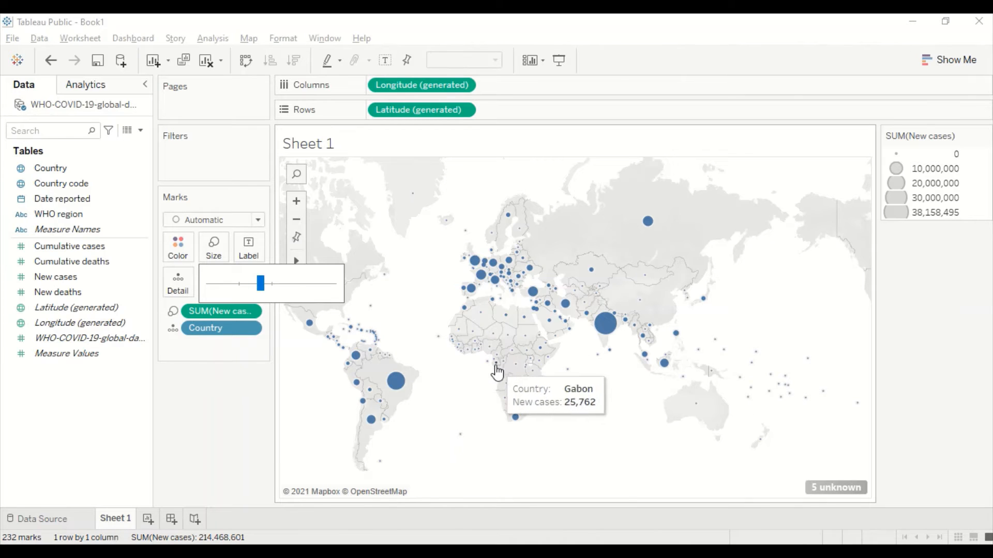
# Step: Close the size control and examine the New cases details of individual marks east of Madagascar and in the United States
pyautogui.click(242, 441)
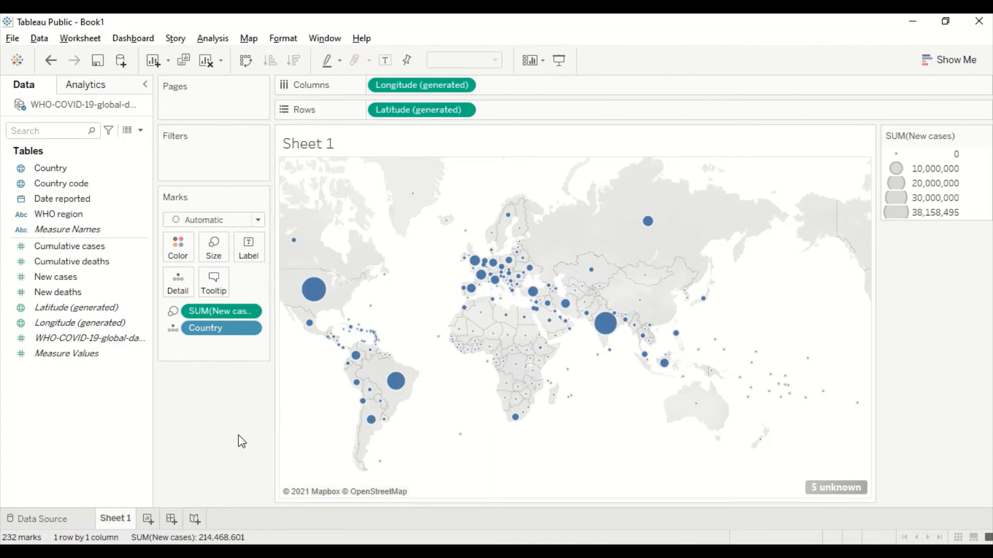
pyautogui.moveTo(573, 394)
pyautogui.mouseDown()
pyautogui.moveTo(586, 398)
pyautogui.moveTo(569, 409)
pyautogui.mouseUp()
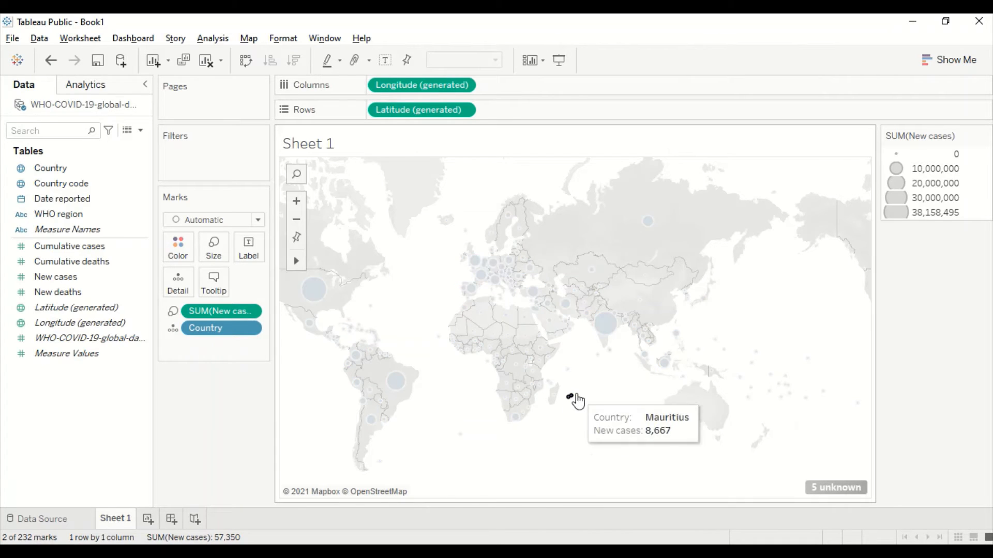
pyautogui.keyDown('ctrl'); pyautogui.click(551, 417); pyautogui.keyUp('ctrl')
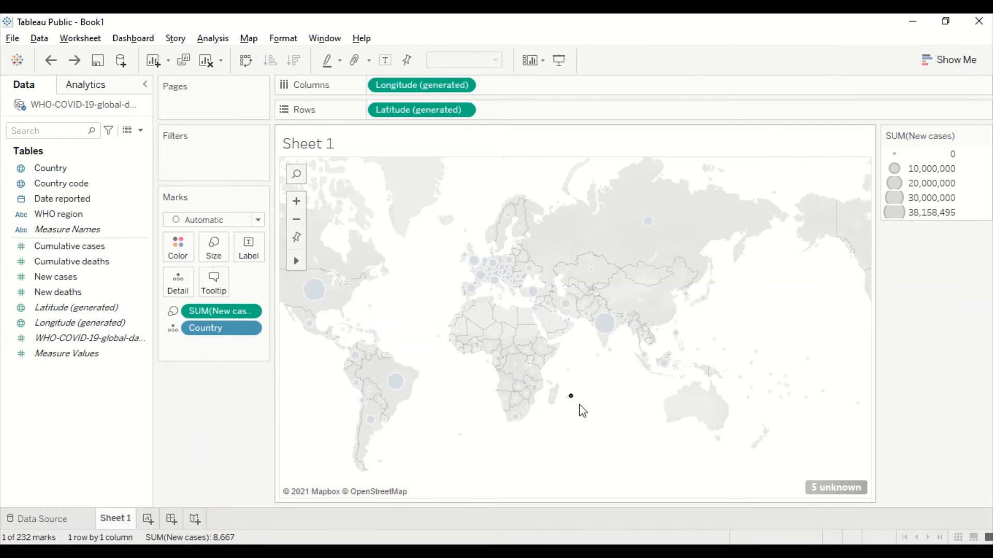
pyautogui.click(571, 404)
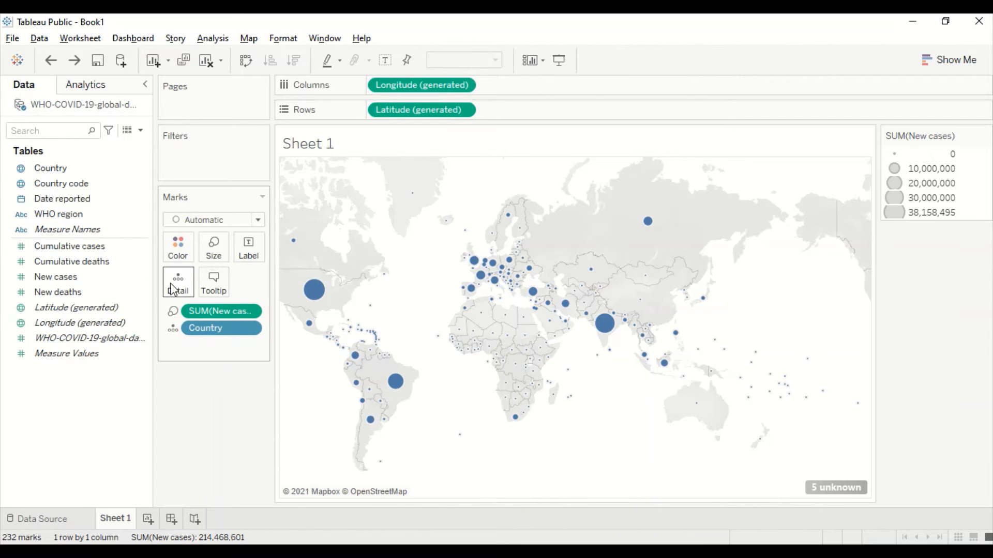
pyautogui.moveTo(320, 294)
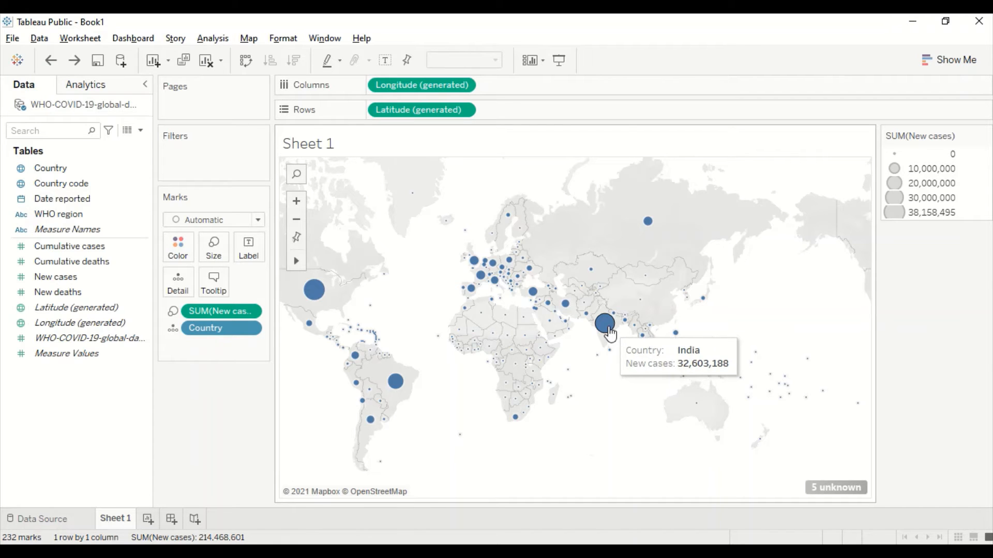
# Step: Try sizing the map's country marks by Cumulative deaths, and restore New cases as the size measure
pyautogui.click(93, 279)
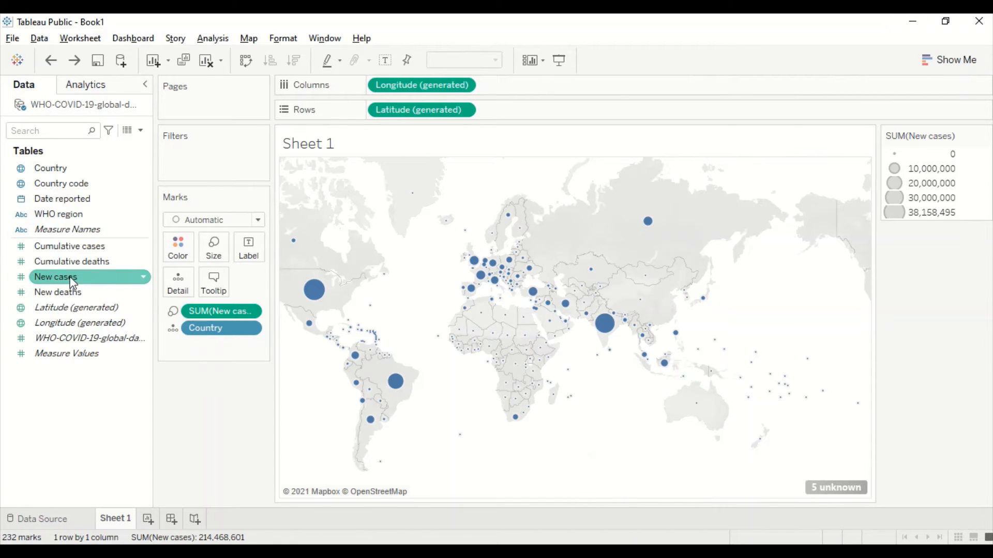
pyautogui.click(76, 263)
pyautogui.moveTo(75, 264); pyautogui.dragTo(212, 242)
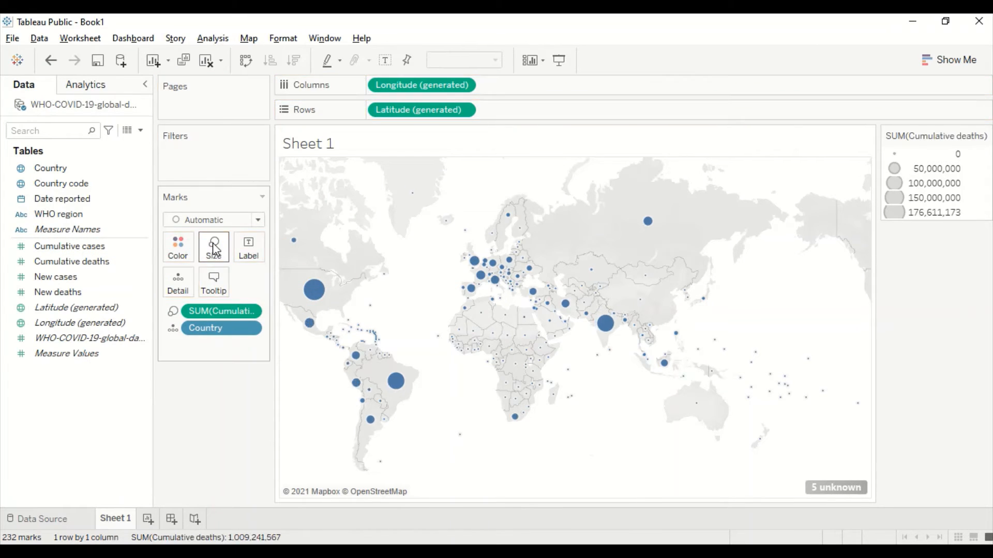
pyautogui.moveTo(601, 331)
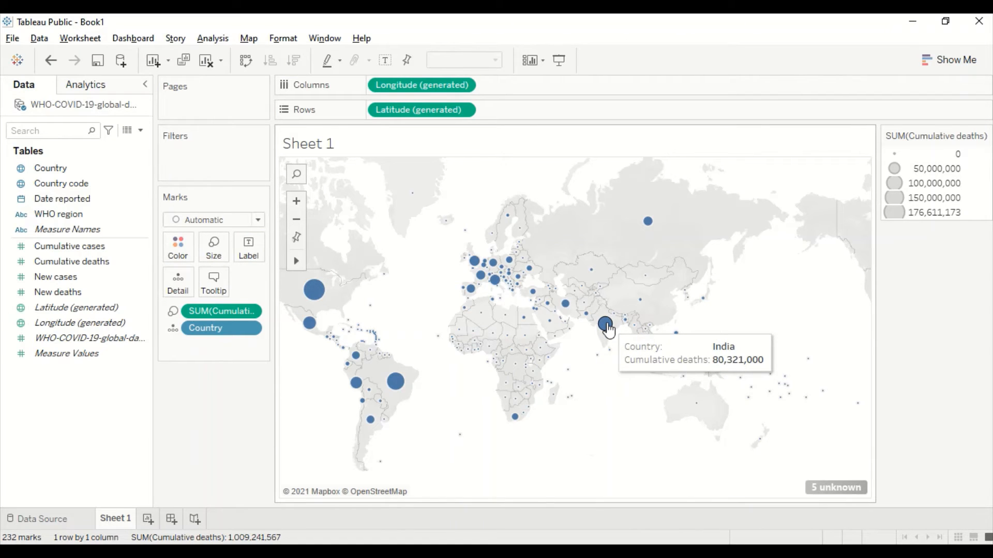
pyautogui.click(146, 266)
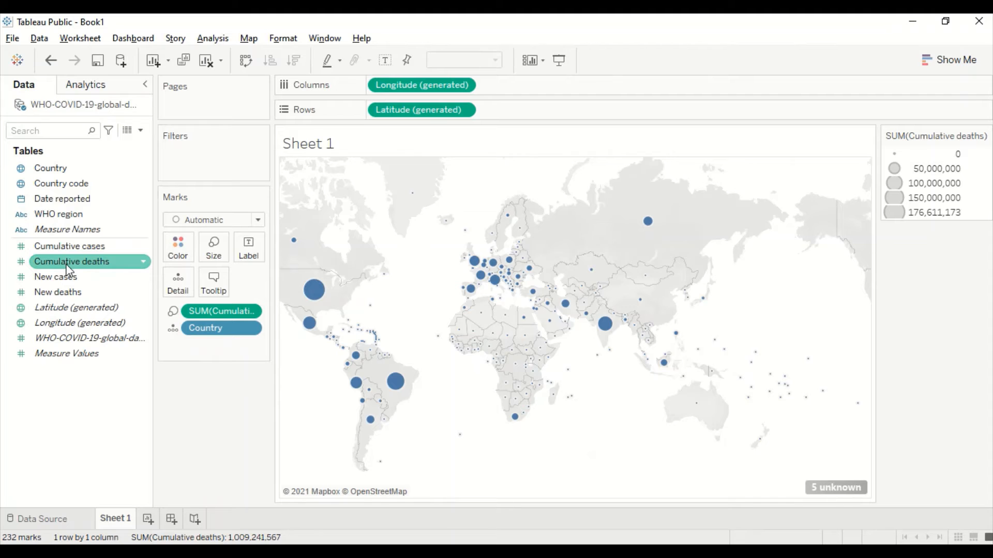
pyautogui.moveTo(56, 277); pyautogui.dragTo(212, 249)
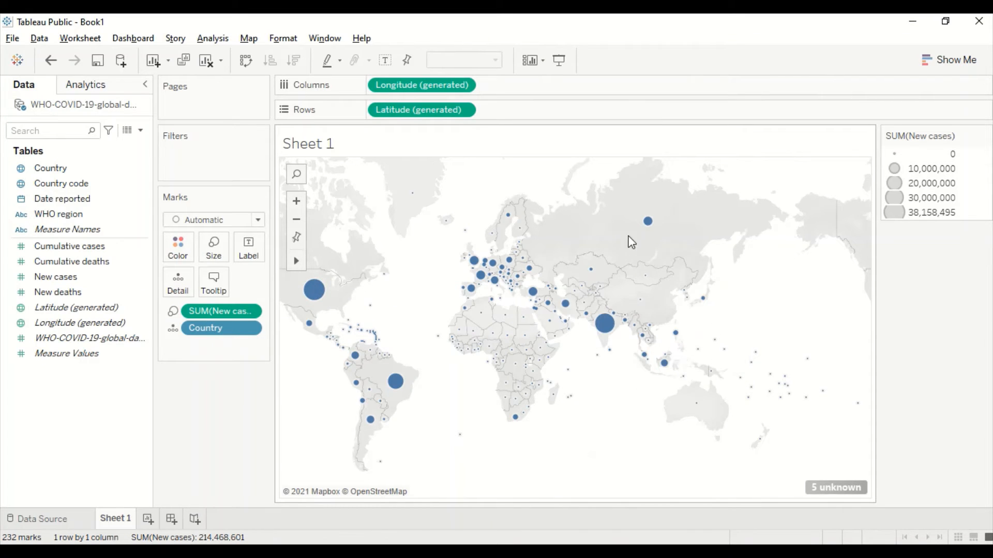
pyautogui.moveTo(641, 231)
# Step: Color the map's country marks by New deaths using the Red palette
pyautogui.moveTo(61, 293); pyautogui.dragTo(178, 258)
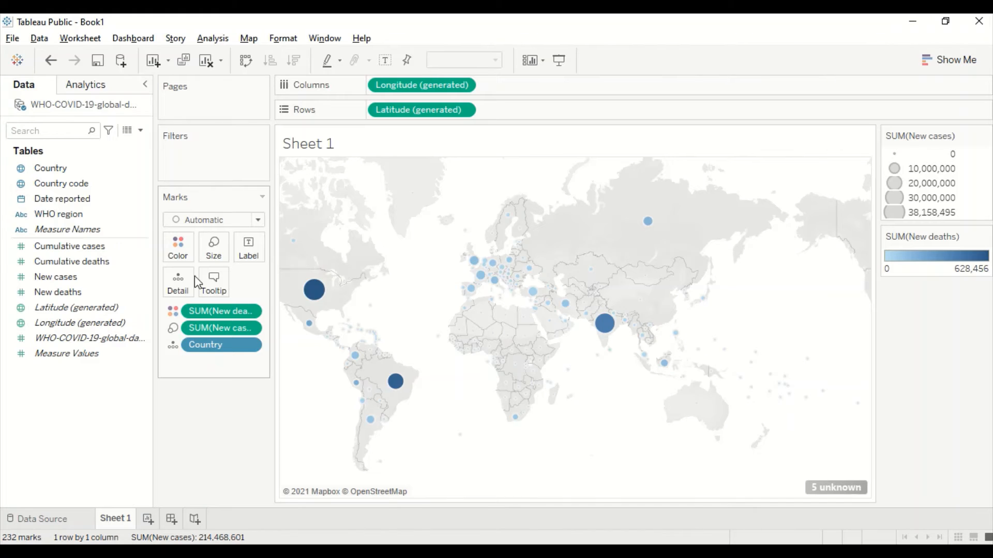
pyautogui.click(179, 257)
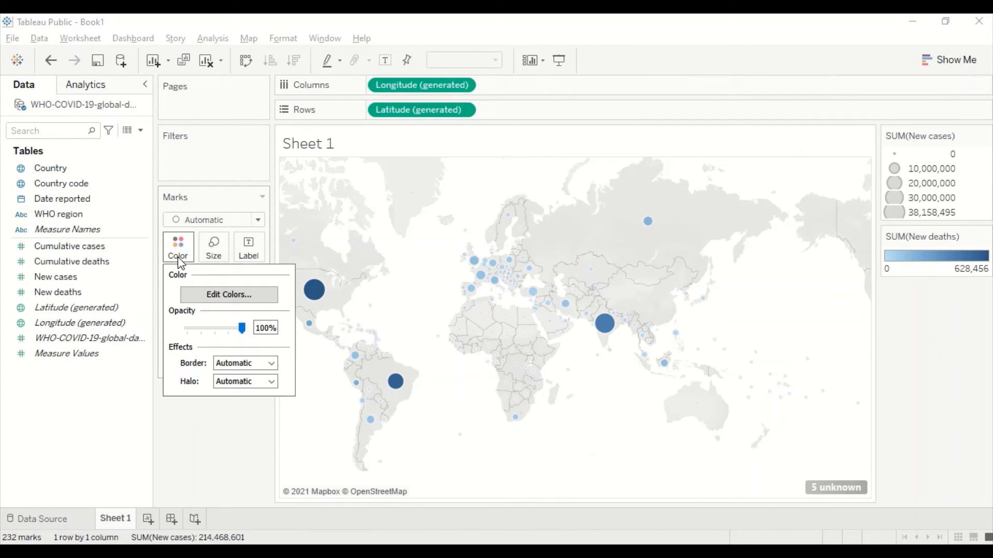
pyautogui.click(210, 300)
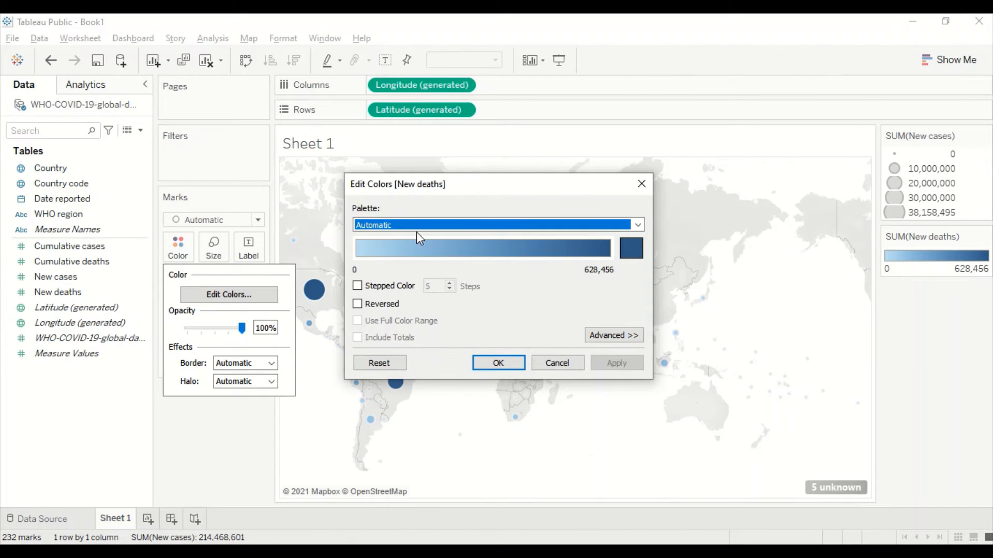
pyautogui.click(414, 230)
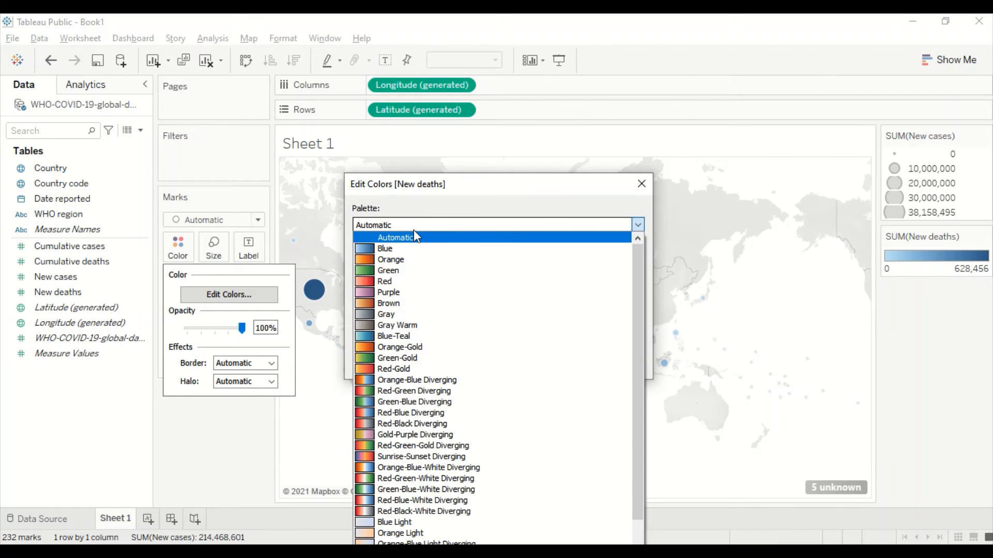
pyautogui.click(367, 283)
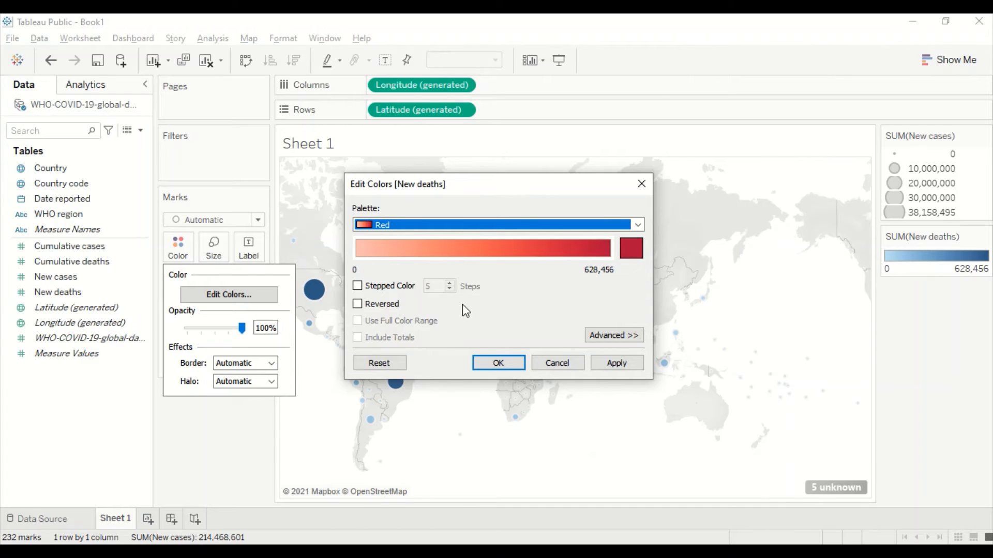
pyautogui.click(498, 364)
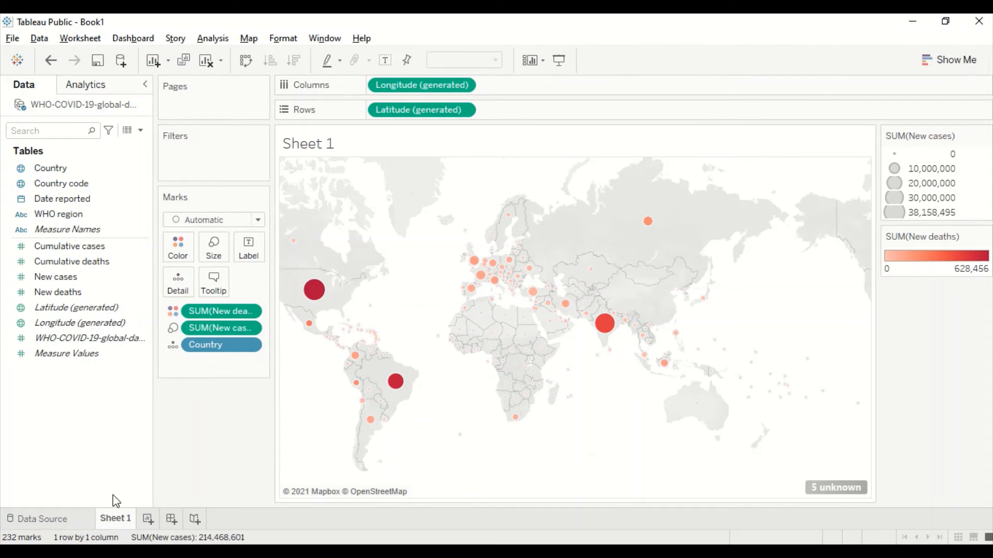
# Step: Create a new worksheet plotting New cases by year of Date reported, with the date on columns and New cases on rows
pyautogui.click(148, 518)
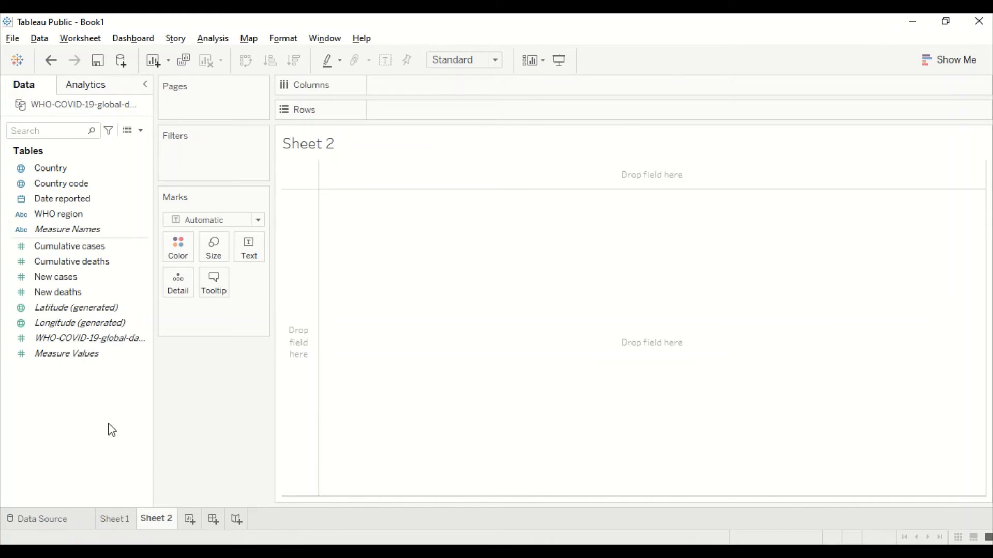
pyautogui.click(48, 326)
pyautogui.moveTo(48, 199); pyautogui.dragTo(341, 235)
pyautogui.click(86, 264)
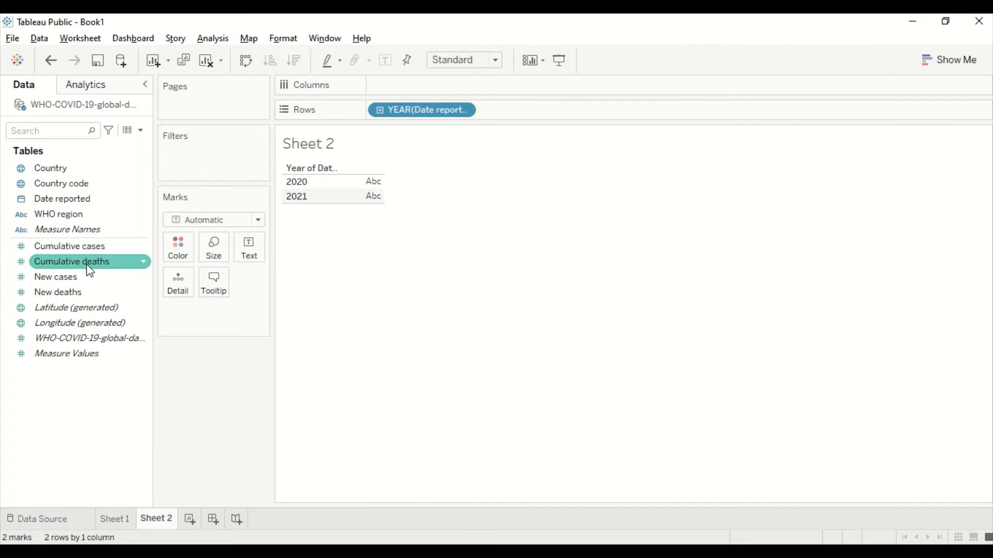
pyautogui.click(60, 278)
pyautogui.moveTo(60, 282); pyautogui.dragTo(365, 182)
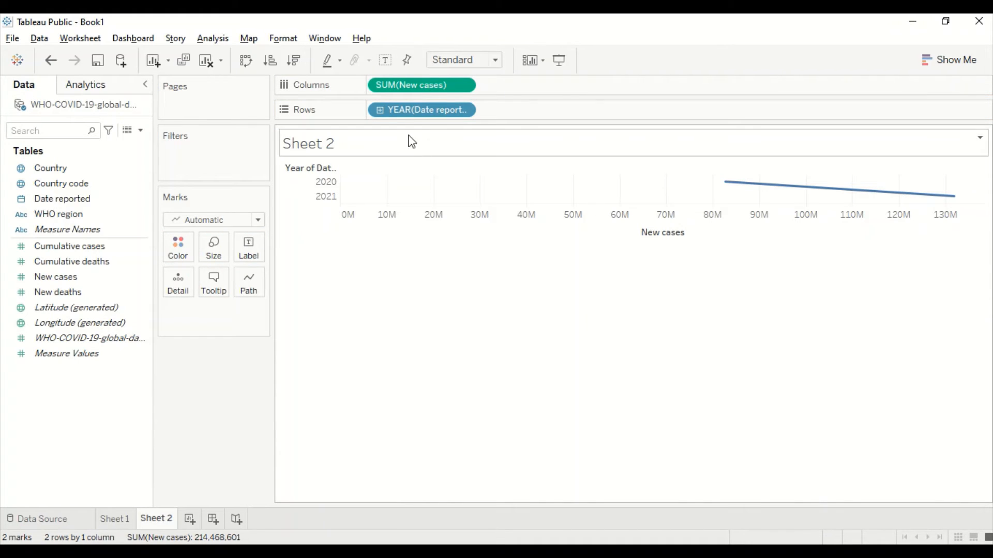
pyautogui.click(246, 60)
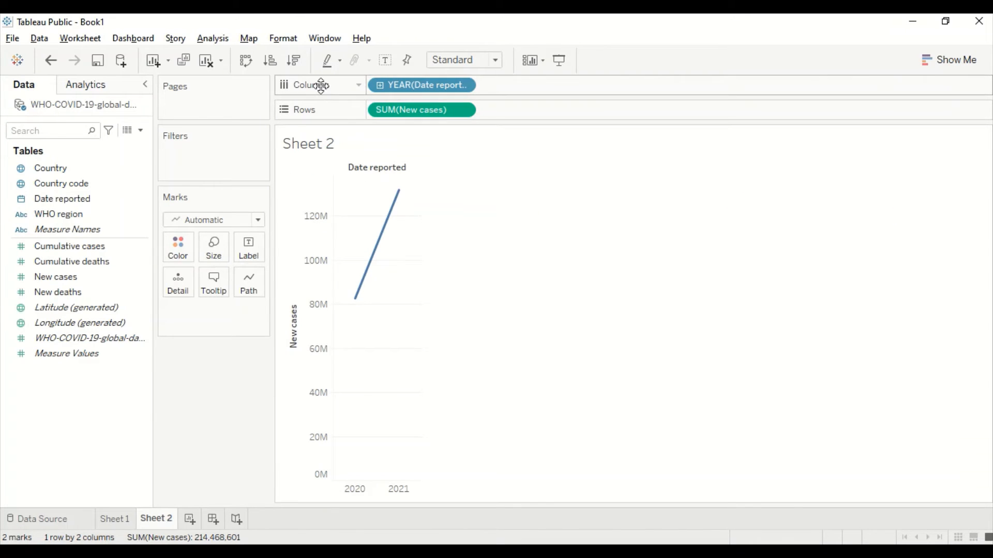
# Step: Show Date reported by continuous day and add Cumulative deaths to the New cases axis as a second line
pyautogui.click(464, 87)
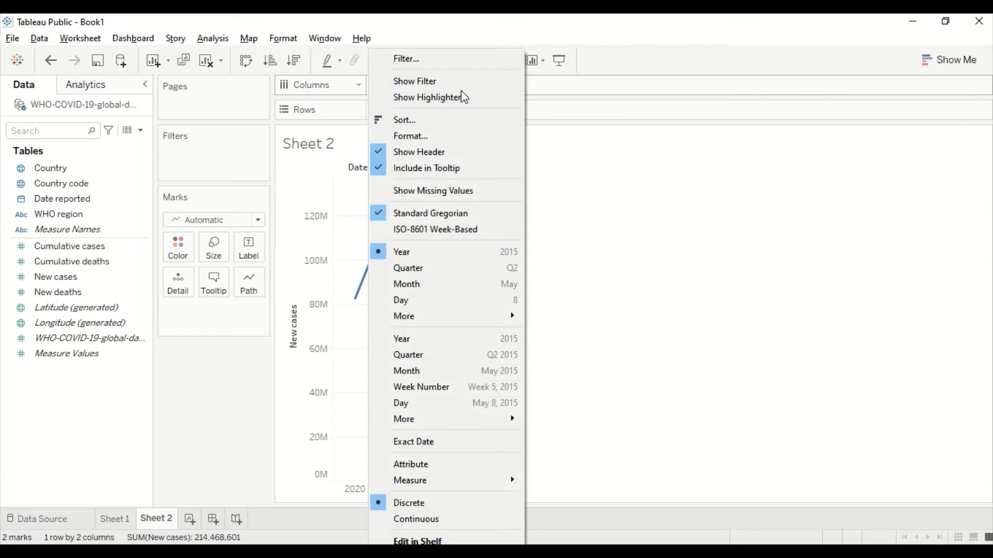
pyautogui.click(429, 403)
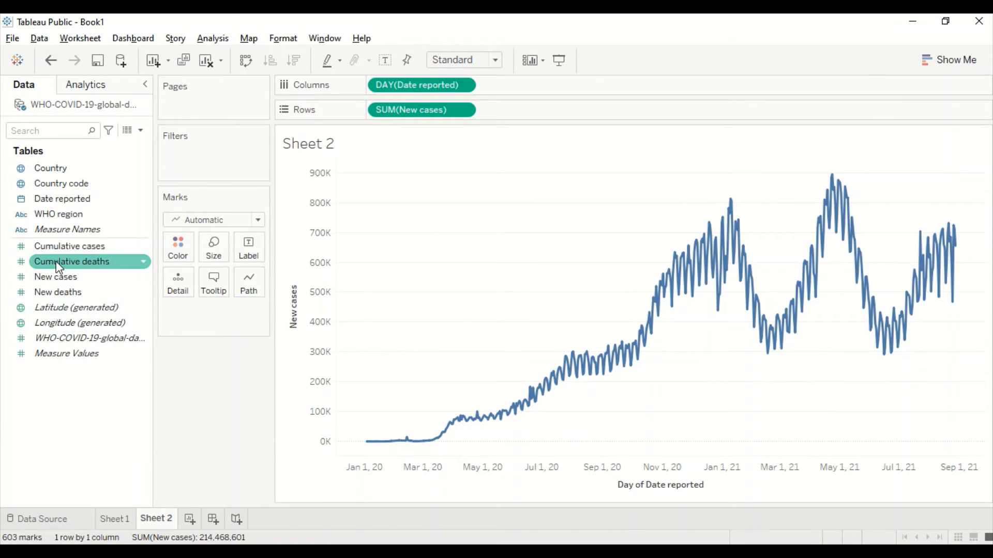
pyautogui.moveTo(57, 265); pyautogui.dragTo(288, 234)
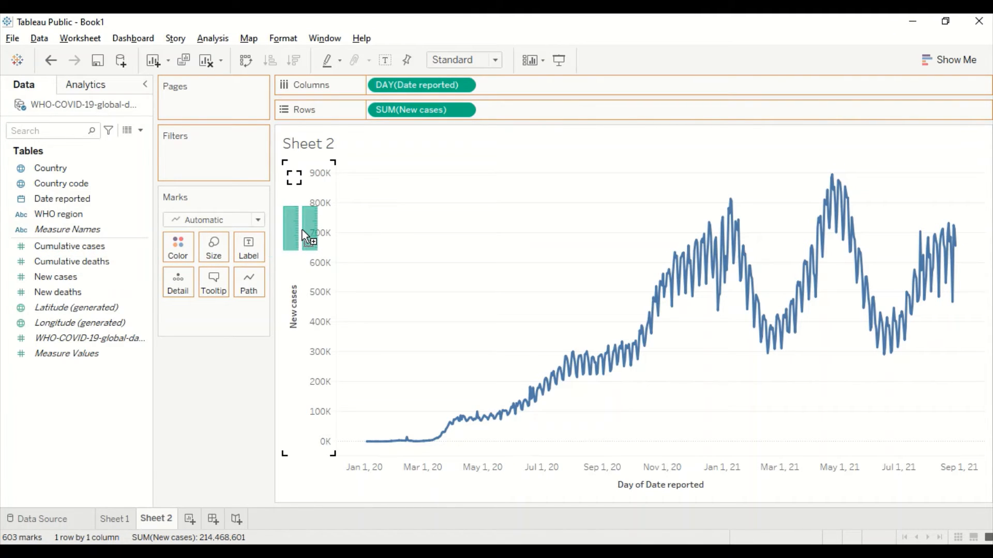
pyautogui.moveTo(303, 232); pyautogui.dragTo(303, 233)
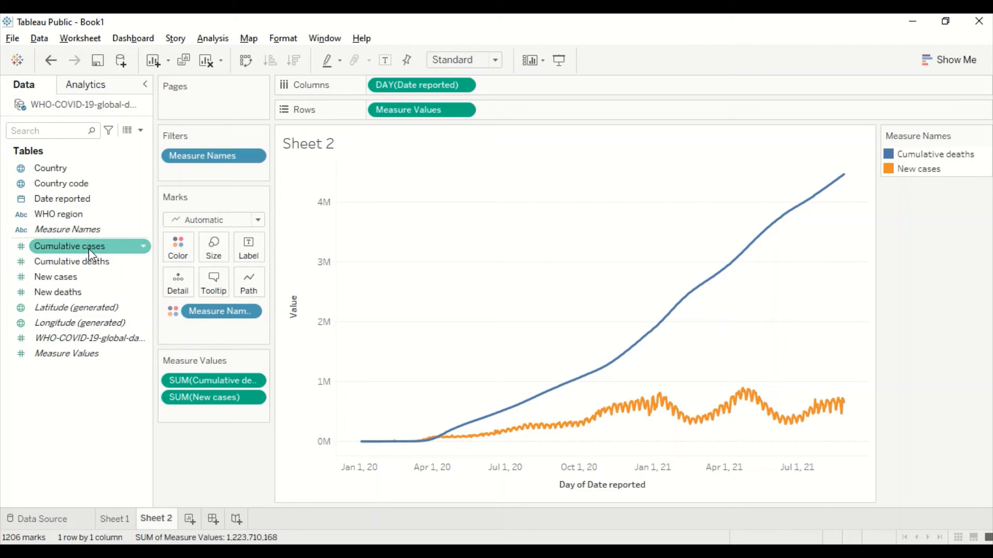
# Step: Create a calculated field from New cases and name it Death %
pyautogui.click(68, 281)
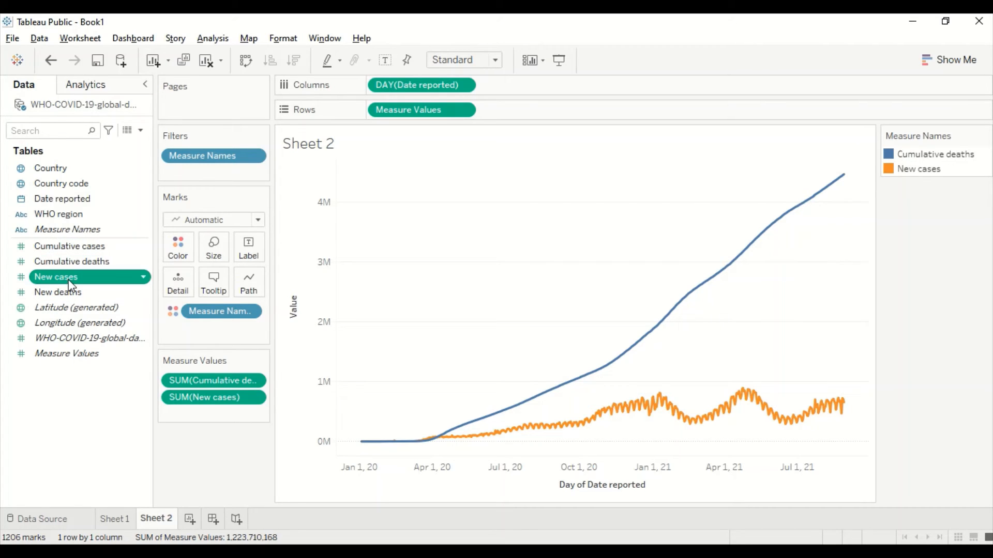
pyautogui.rightClick(69, 284)
pyautogui.moveTo(119, 388)
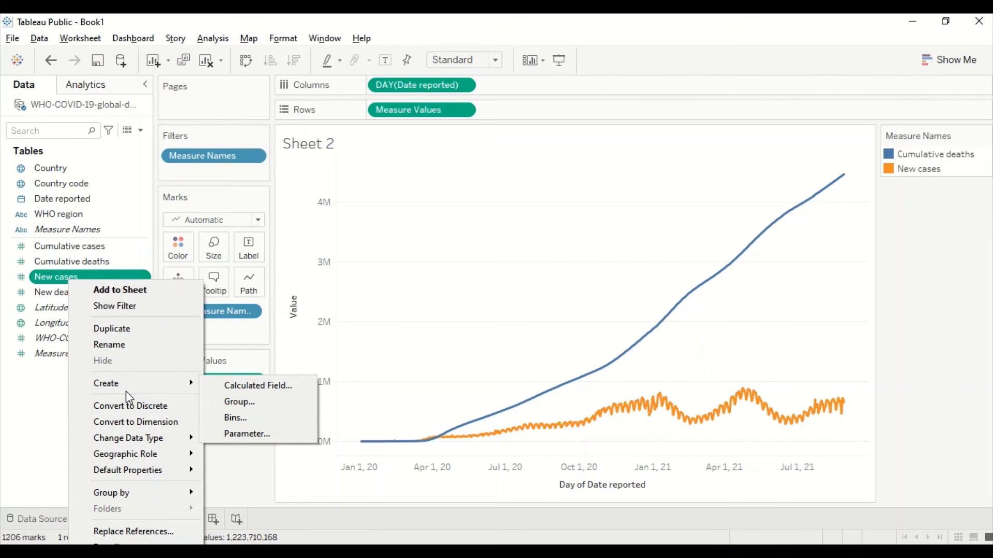
pyautogui.click(234, 386)
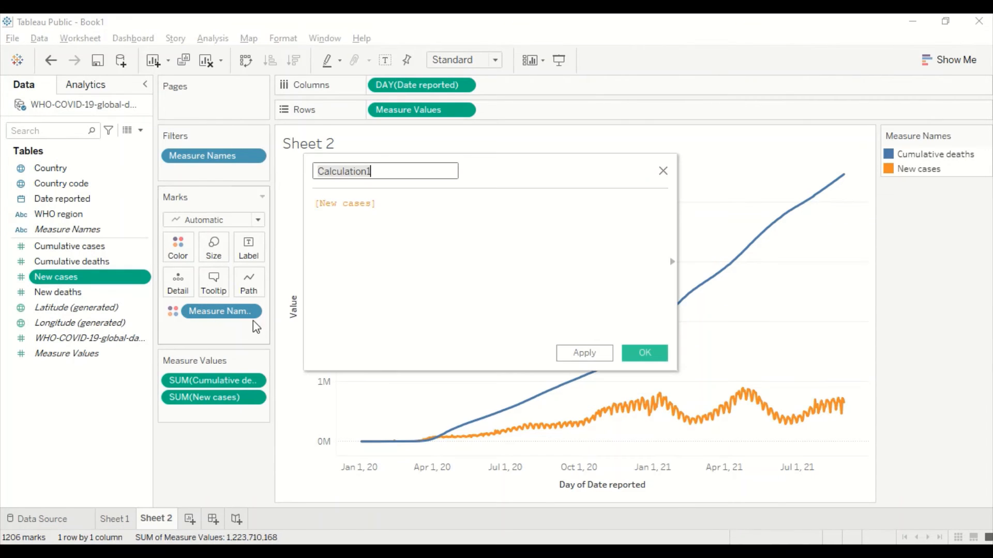
pyautogui.click(315, 203)
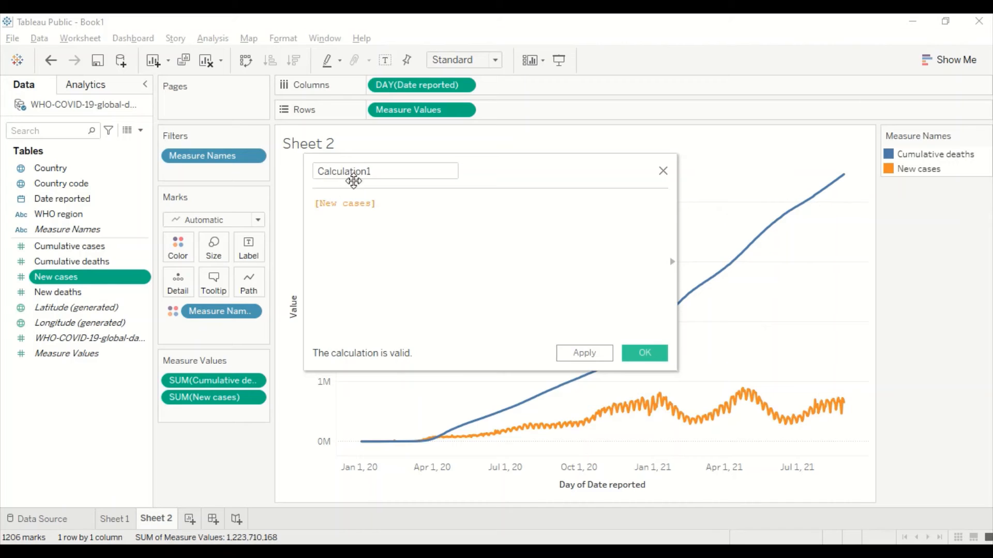
pyautogui.doubleClick(372, 171)
pyautogui.write('Da')
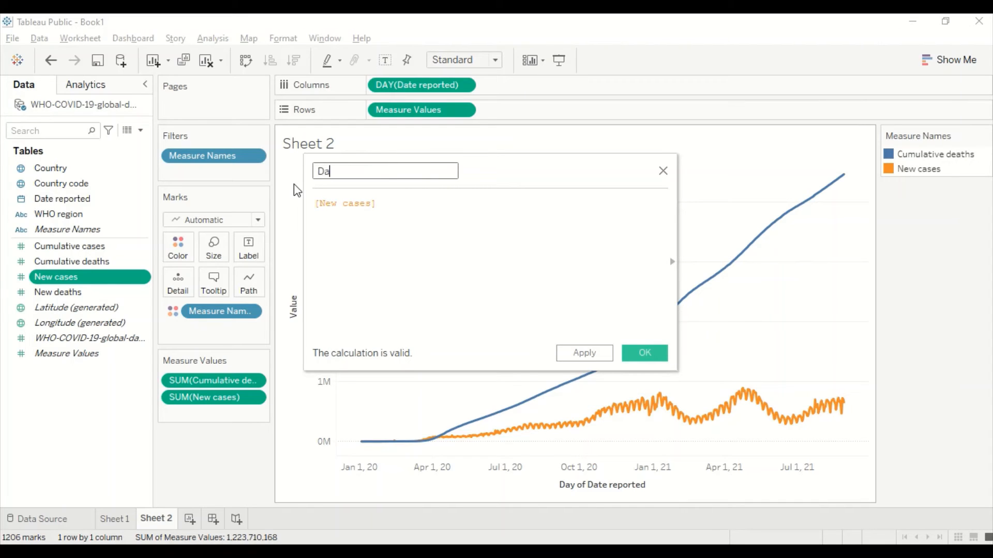
pyautogui.write('e')
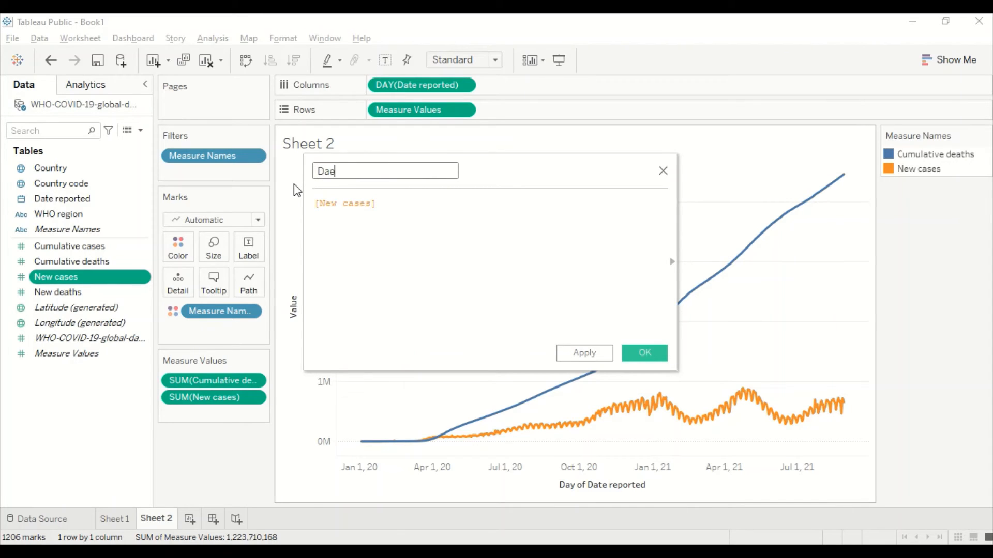
pyautogui.press('BackSpace')
pyautogui.press('BackSpace')
pyautogui.write('eath %')
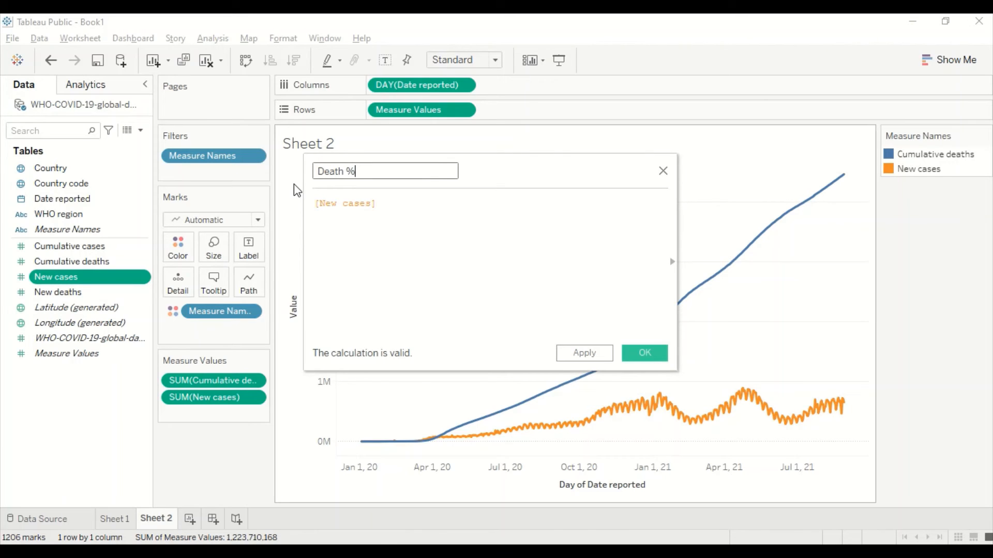
# Step: Enter a Death % formula that divides the sum of [New deaths] by the sum of [New cases]
pyautogui.click(316, 204)
pyautogui.write('D')
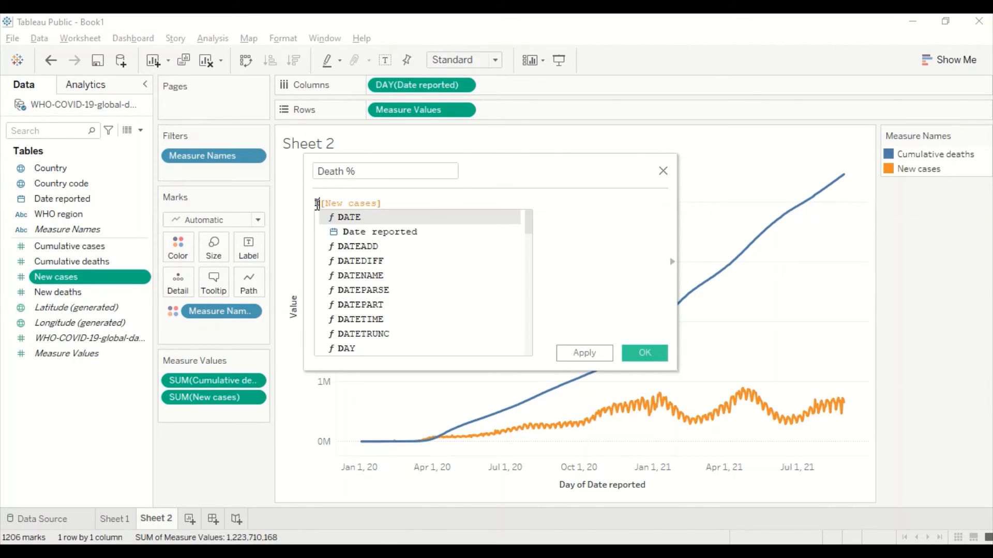
pyautogui.press('BackSpace')
pyautogui.write('S')
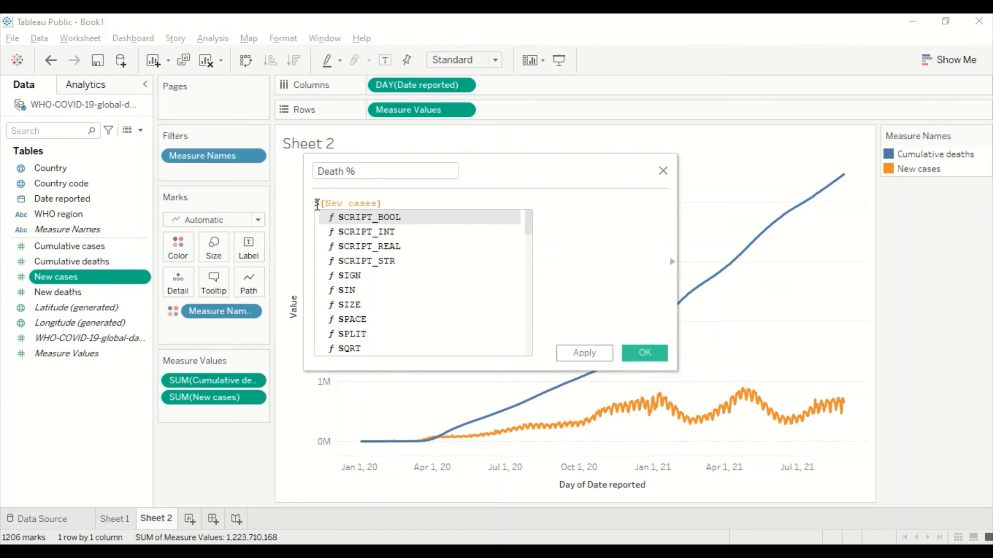
pyautogui.press('BackSpace')
pyautogui.write('Sum([de')
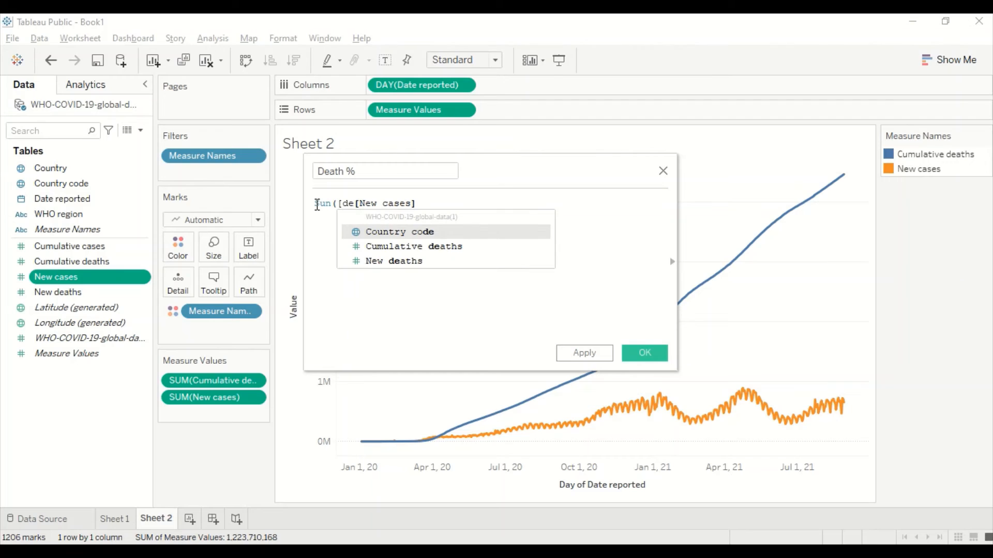
pyautogui.press('Down')
pyautogui.press('Down')
pyautogui.press('Return')
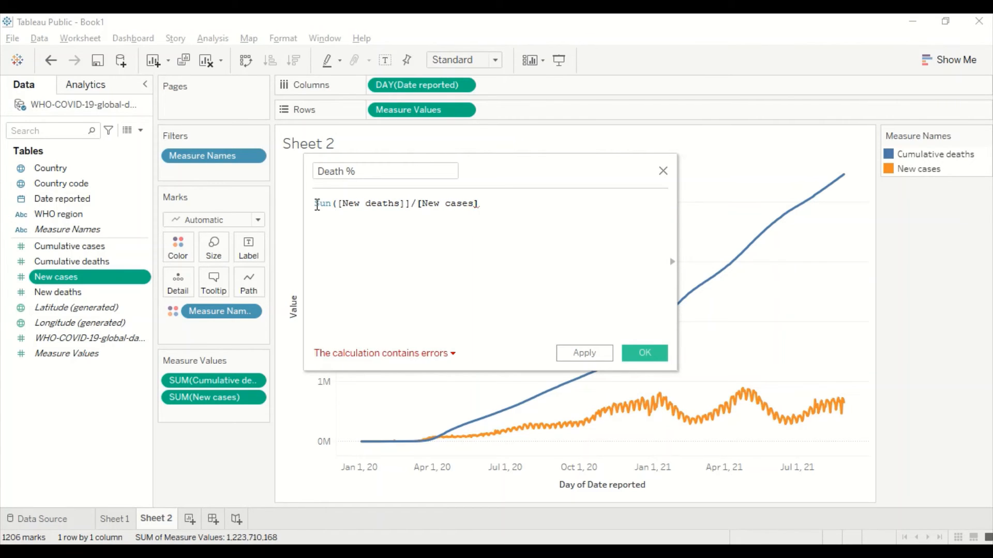
pyautogui.press('BackSpace')
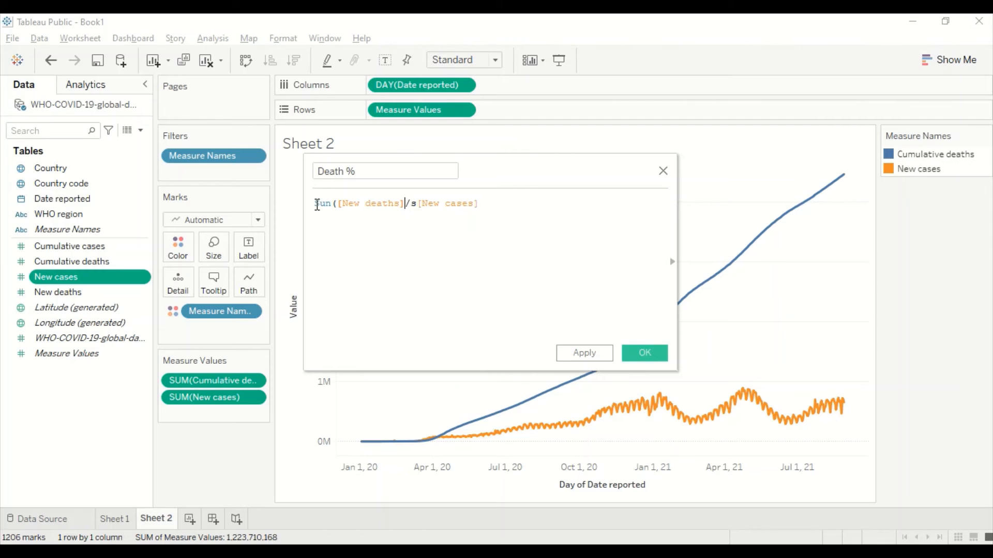
pyautogui.write('um(')
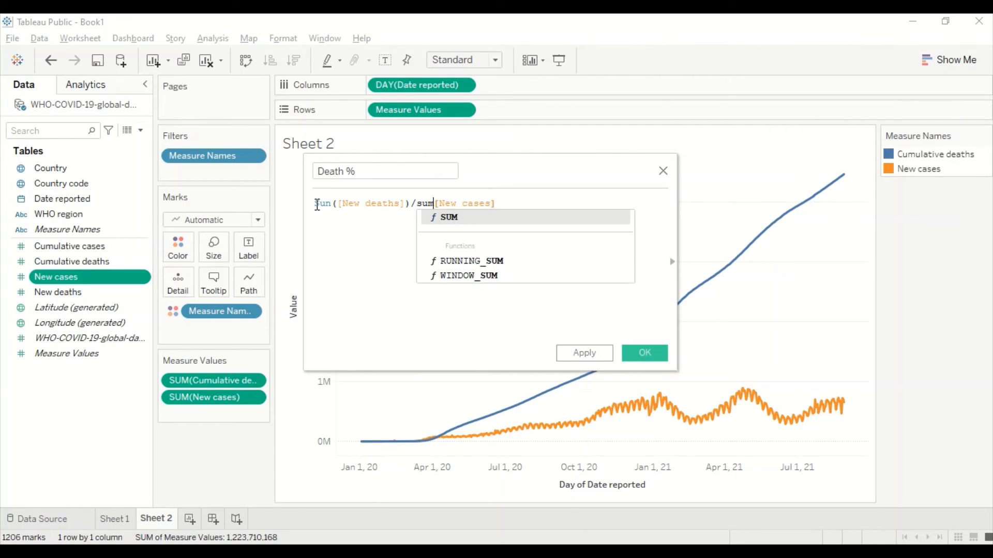
pyautogui.press('End')
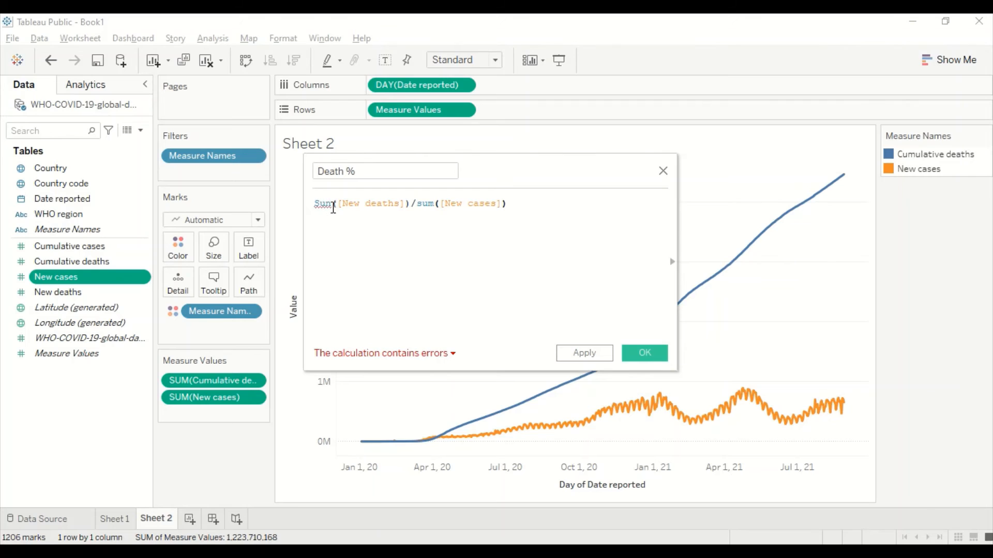
# Step: Correct the misspelled first function to Sum in the Death % formula and save the calculated field
pyautogui.click(333, 206)
pyautogui.press('BackSpace')
pyautogui.write('m')
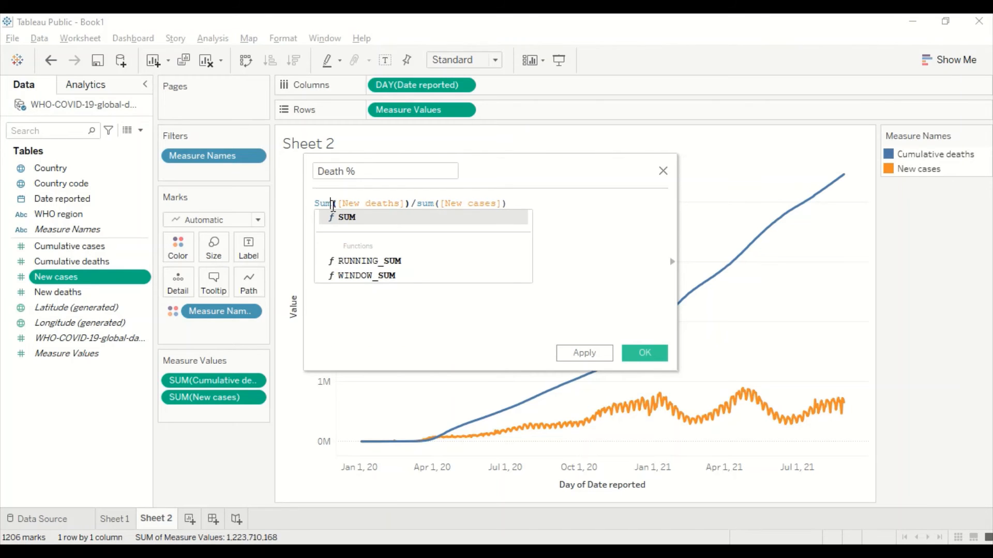
pyautogui.click(570, 256)
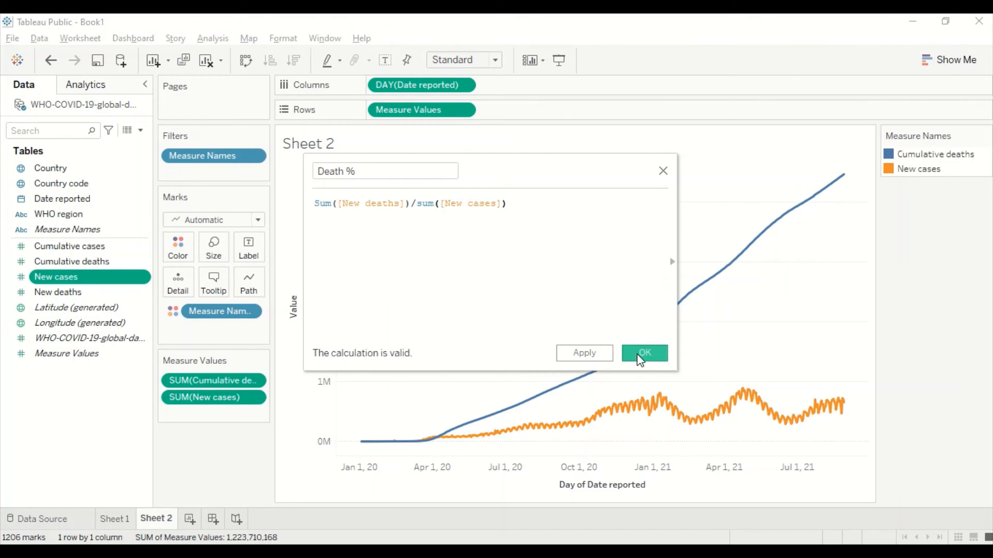
pyautogui.click(644, 354)
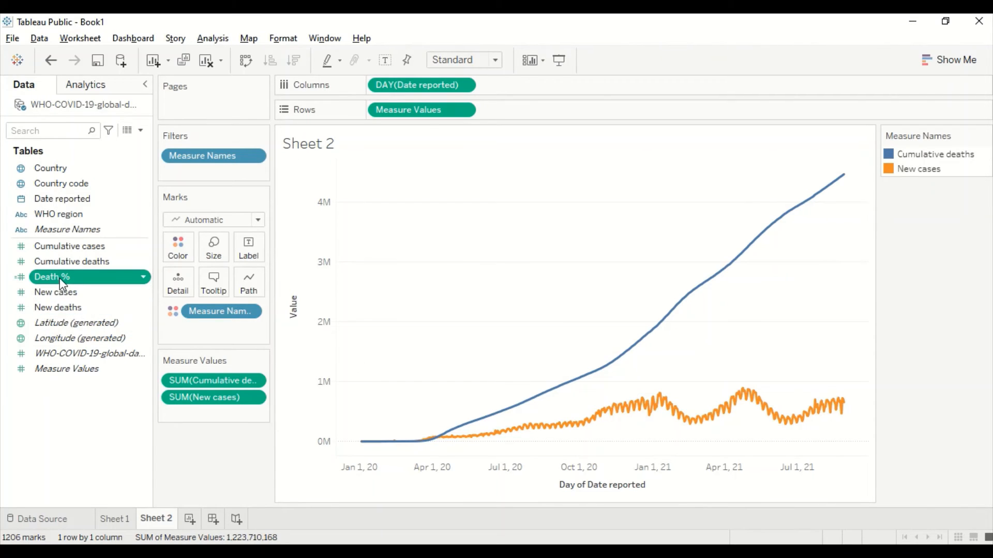
# Step: Size the trend lines by Death % and set that field's default number format to Percentage with 2 decimal places
pyautogui.moveTo(60, 278); pyautogui.dragTo(215, 249)
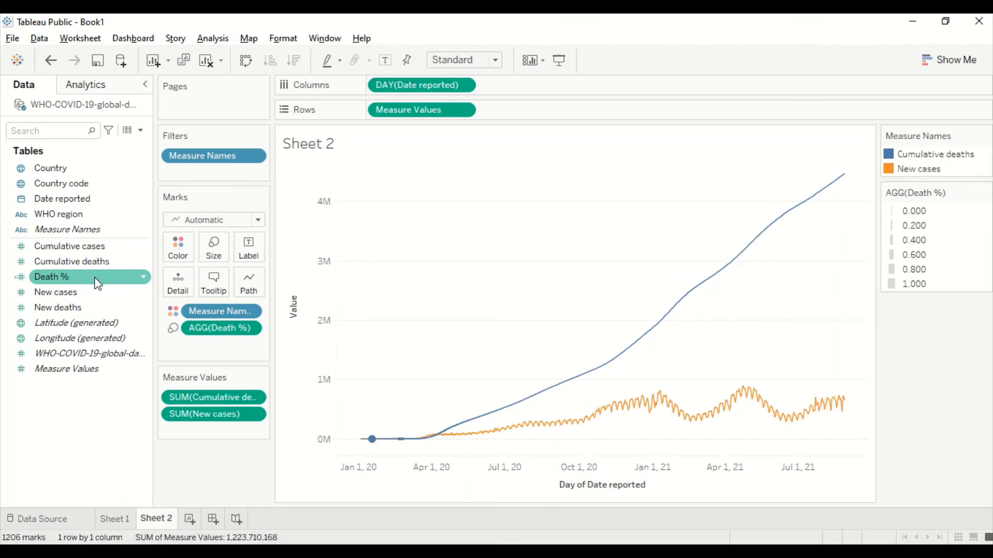
pyautogui.rightClick(114, 287)
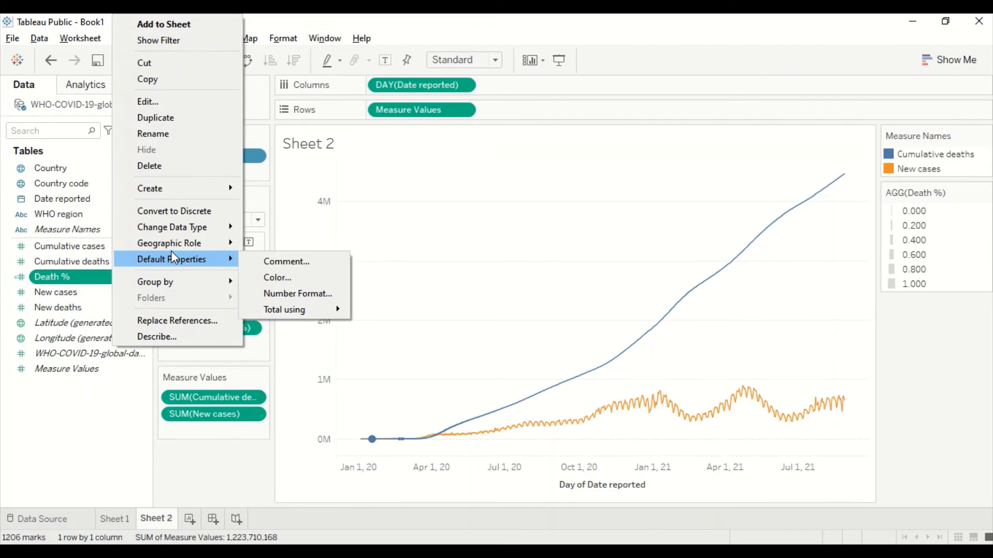
pyautogui.moveTo(192, 230)
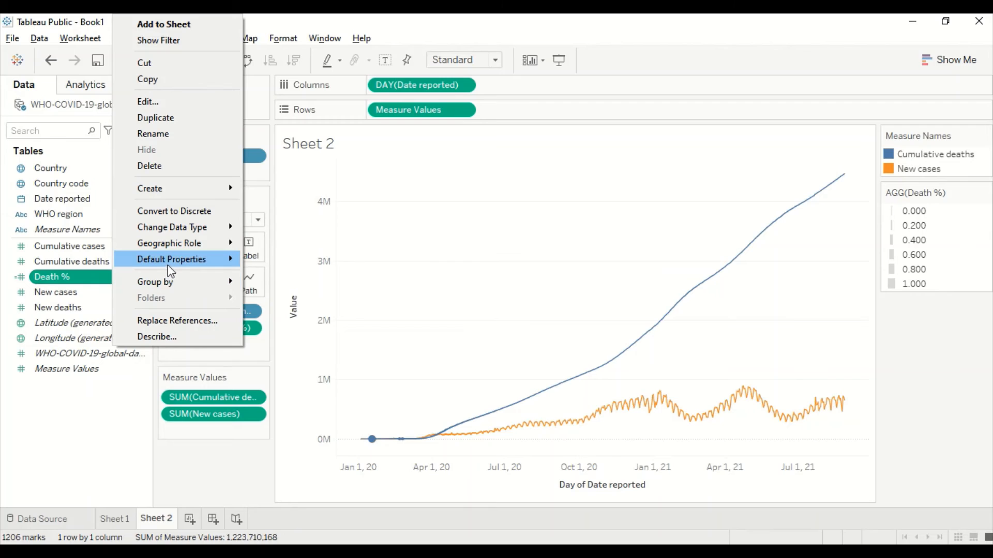
pyautogui.moveTo(170, 270)
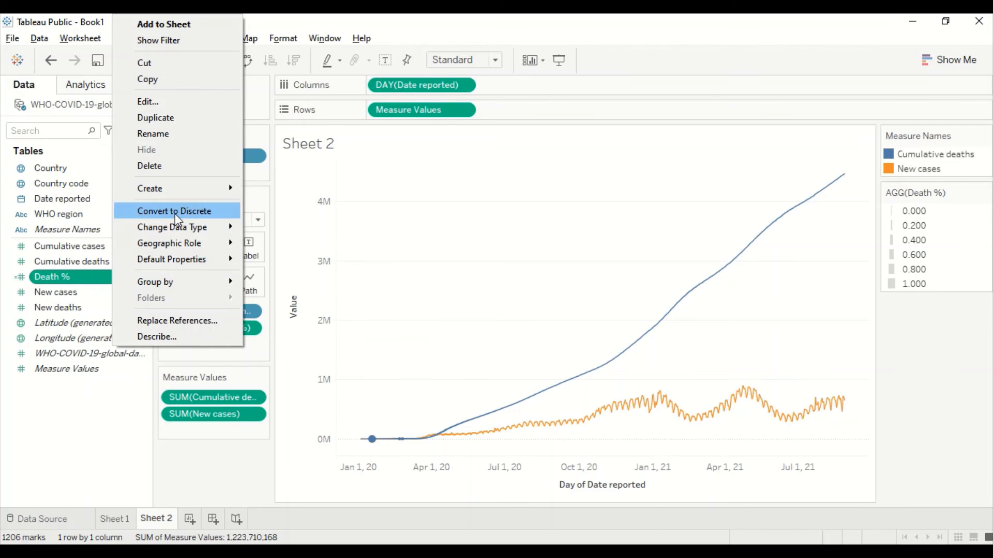
pyautogui.click(81, 279)
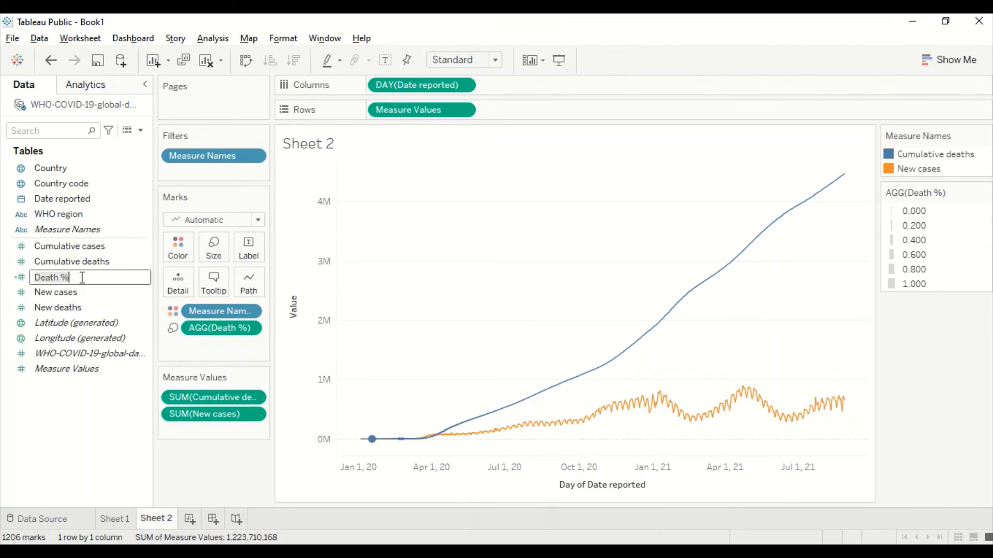
pyautogui.press('Return')
pyautogui.click(136, 277)
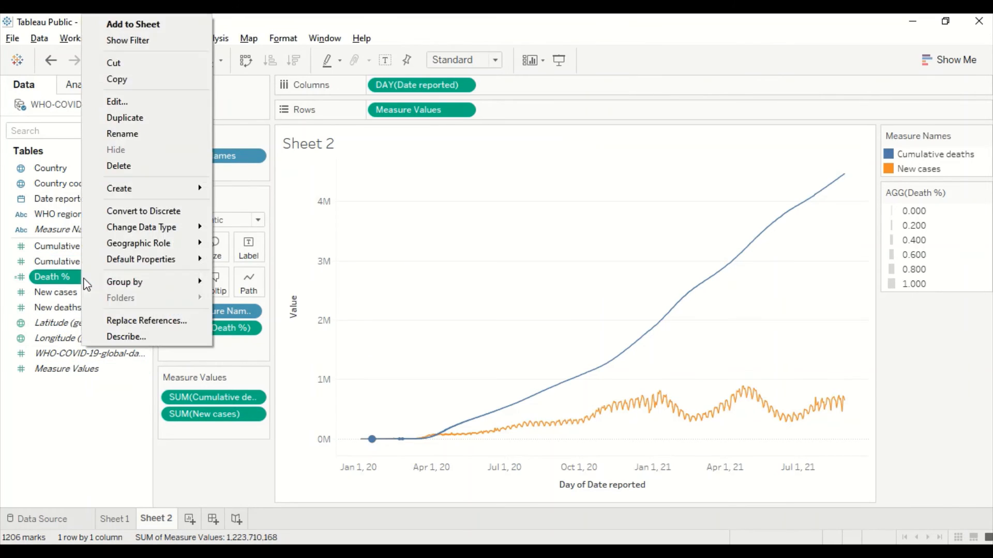
pyautogui.moveTo(203, 261)
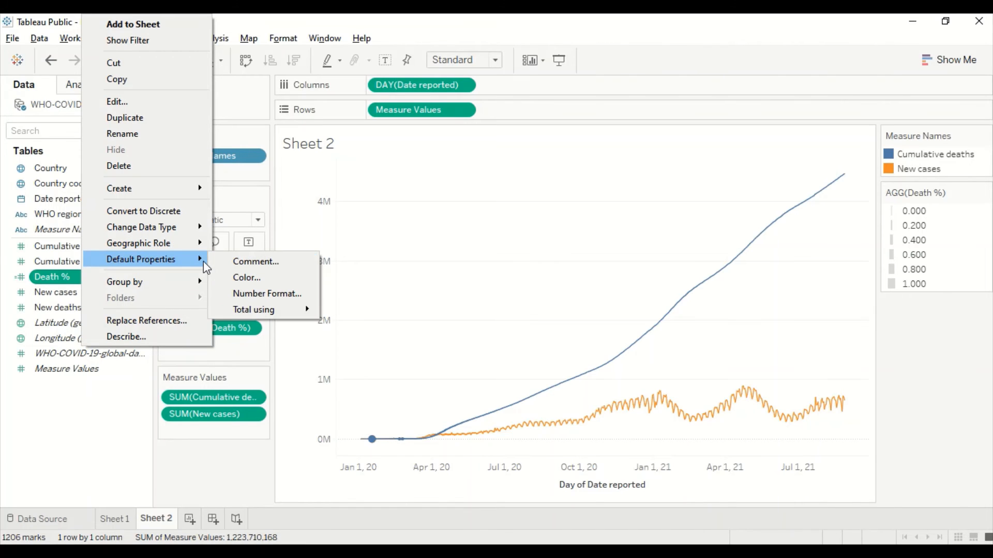
pyautogui.click(267, 293)
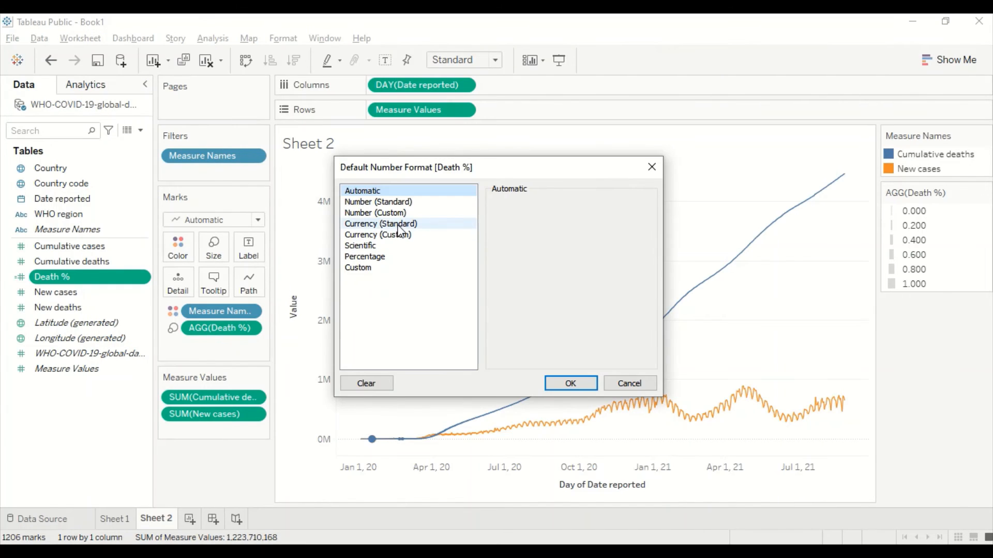
pyautogui.click(372, 257)
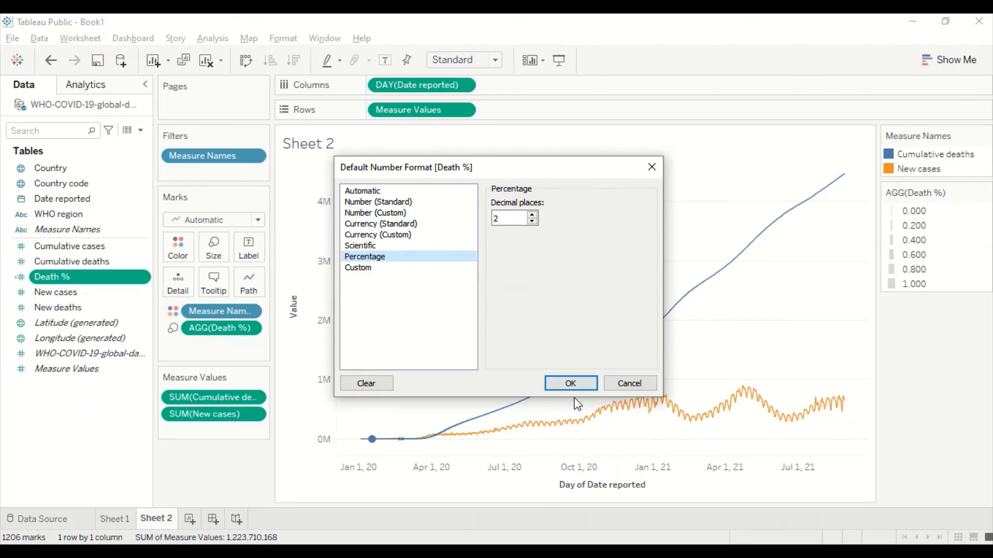
pyautogui.click(570, 383)
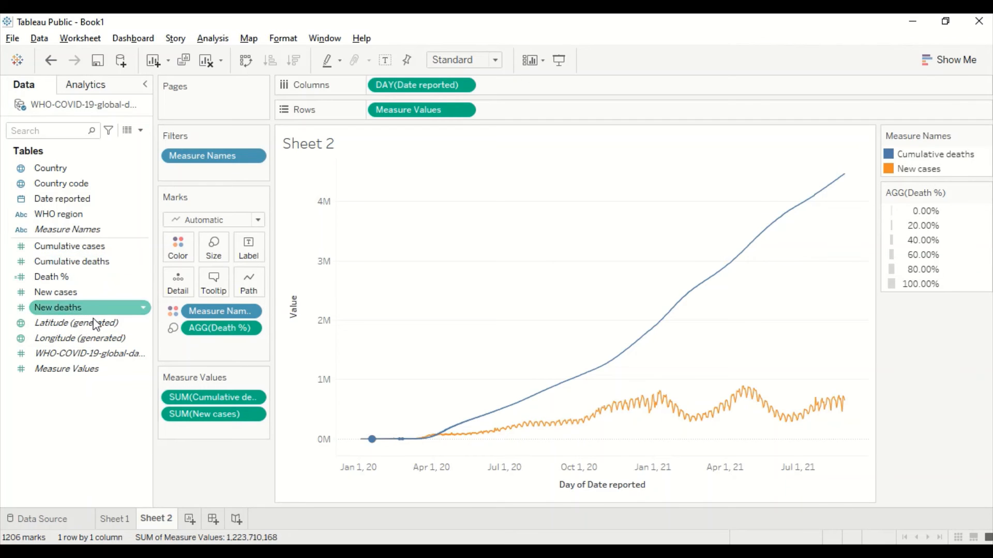
# Step: Switch to the Sheet 1 map, try sizing its country marks by Death %, and undo that sizing
pyautogui.click(122, 522)
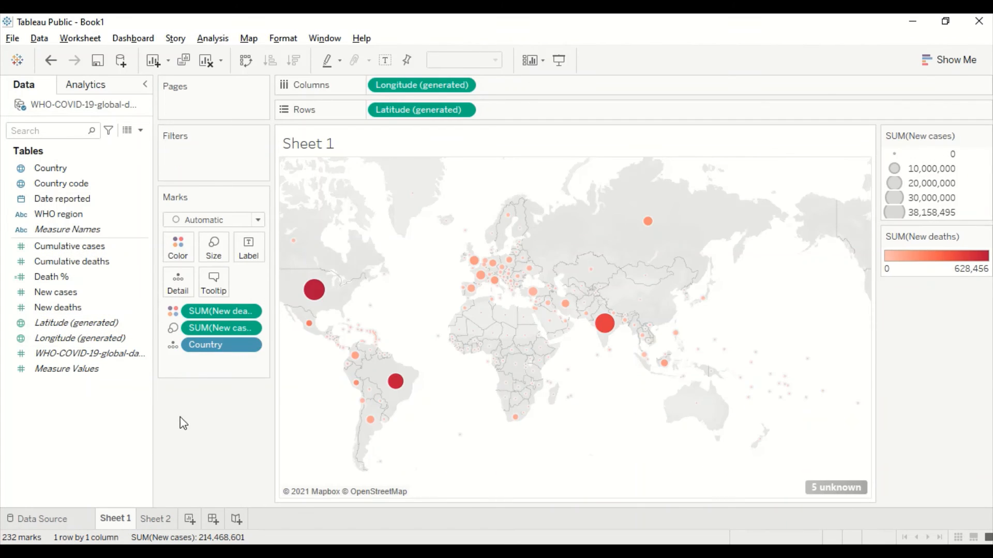
pyautogui.moveTo(57, 277); pyautogui.dragTo(214, 252)
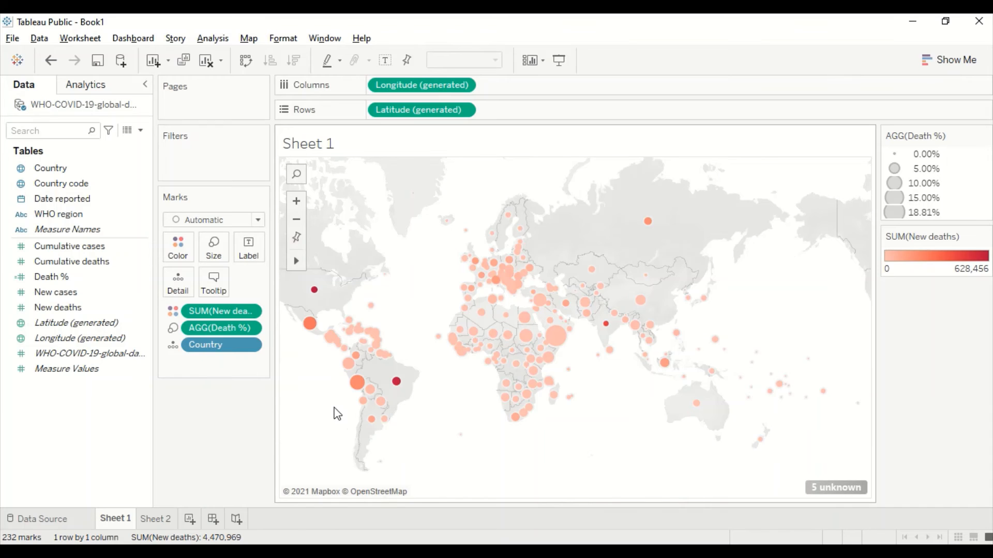
pyautogui.hotkey('ctrl', 'z')
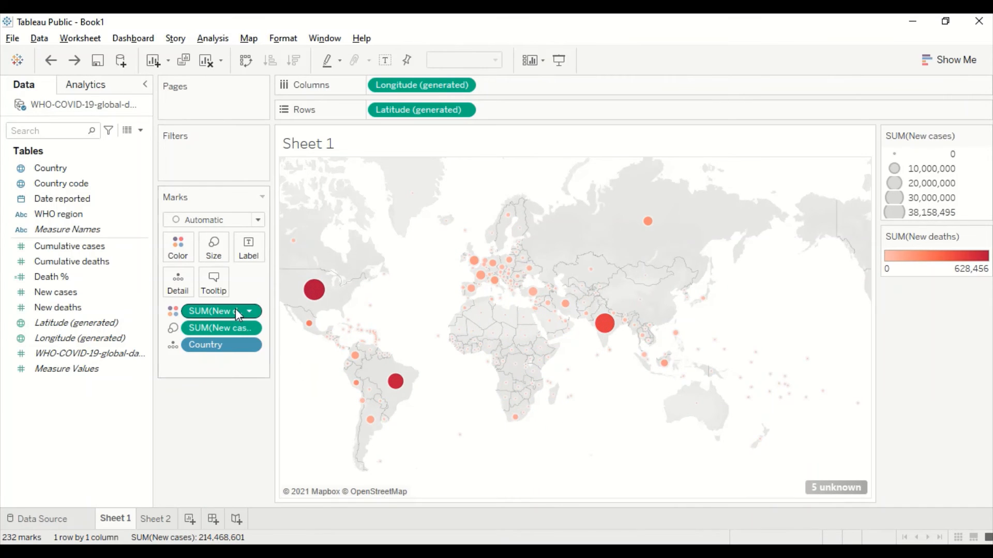
# Step: Color the map's country marks by Death % instead of New deaths, using the Red palette
pyautogui.moveTo(48, 277); pyautogui.dragTo(177, 242)
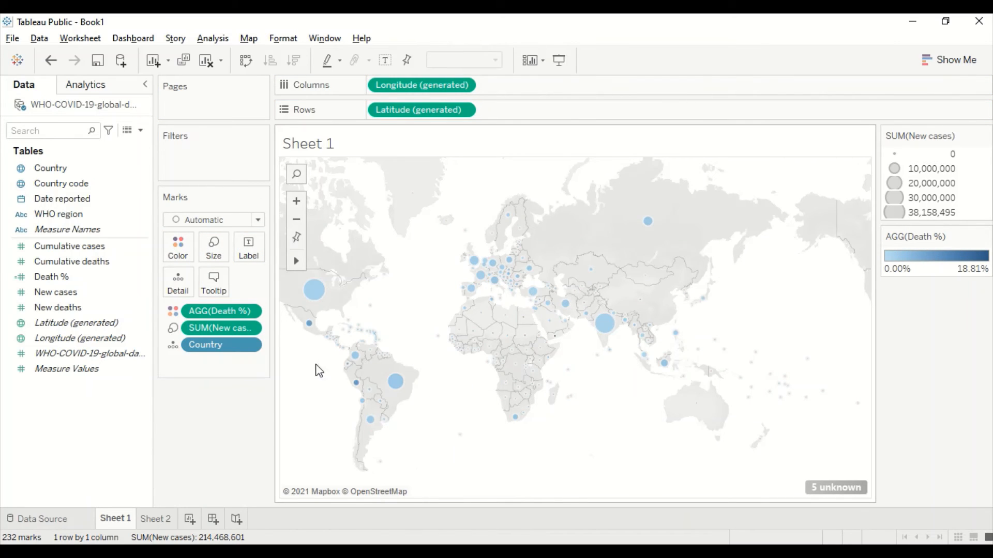
pyautogui.click(183, 252)
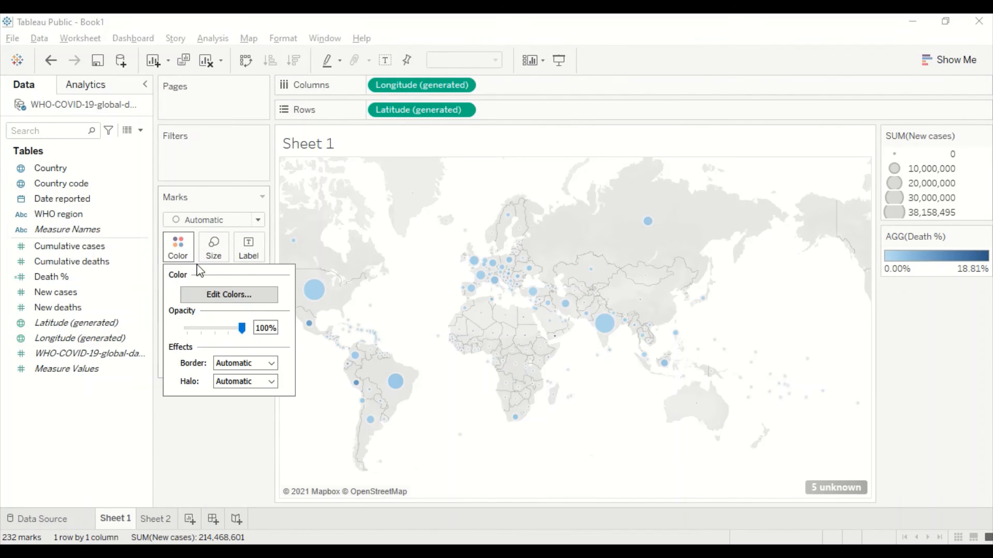
pyautogui.click(212, 297)
pyautogui.click(419, 230)
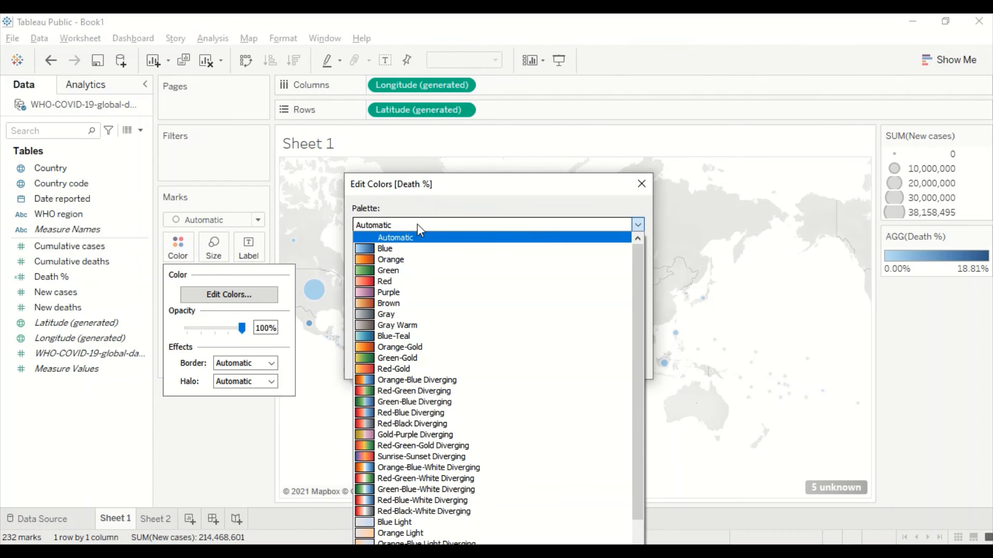
pyautogui.click(383, 286)
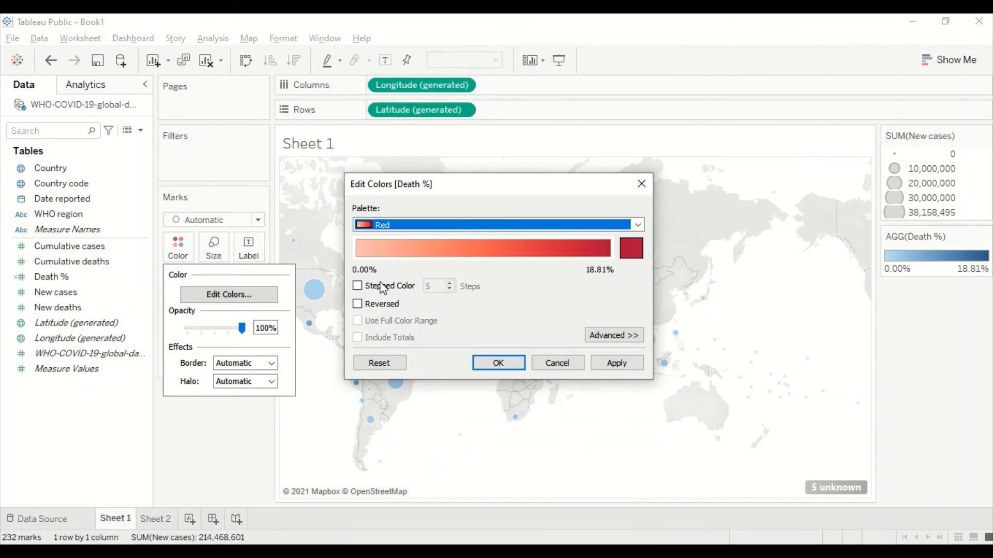
pyautogui.click(498, 362)
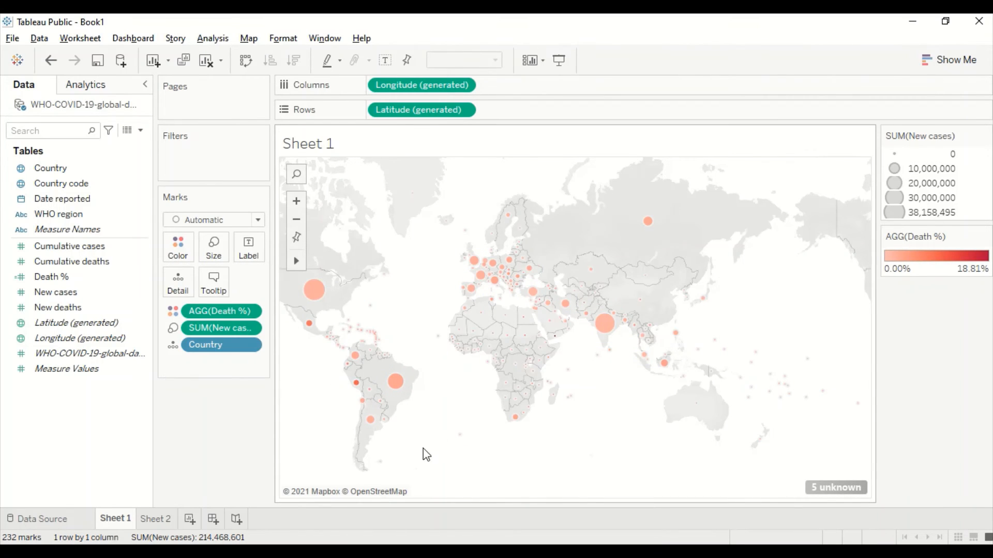
# Step: Examine the new cases and Death % of individual countries across the map
pyautogui.moveTo(606, 329)
pyautogui.moveTo(321, 308)
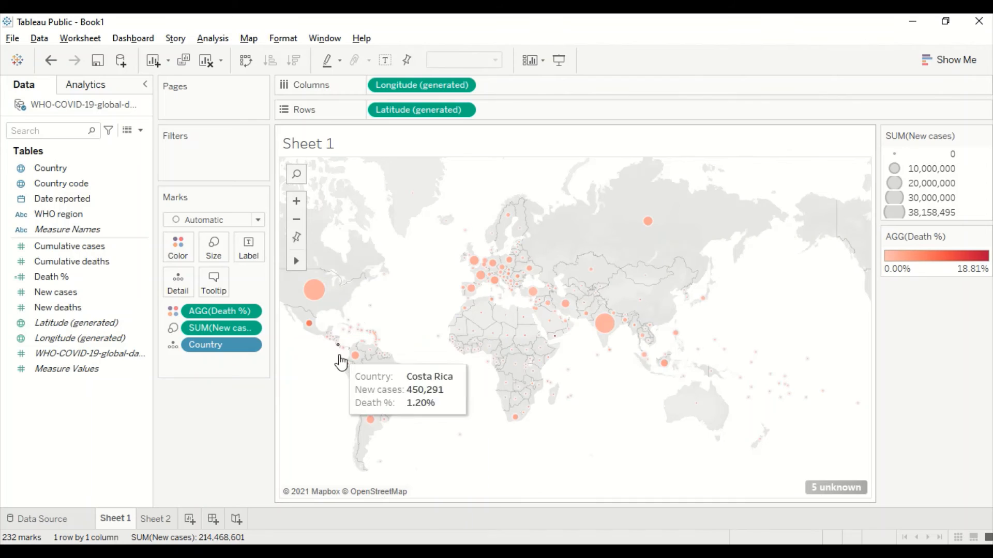
pyautogui.moveTo(372, 421)
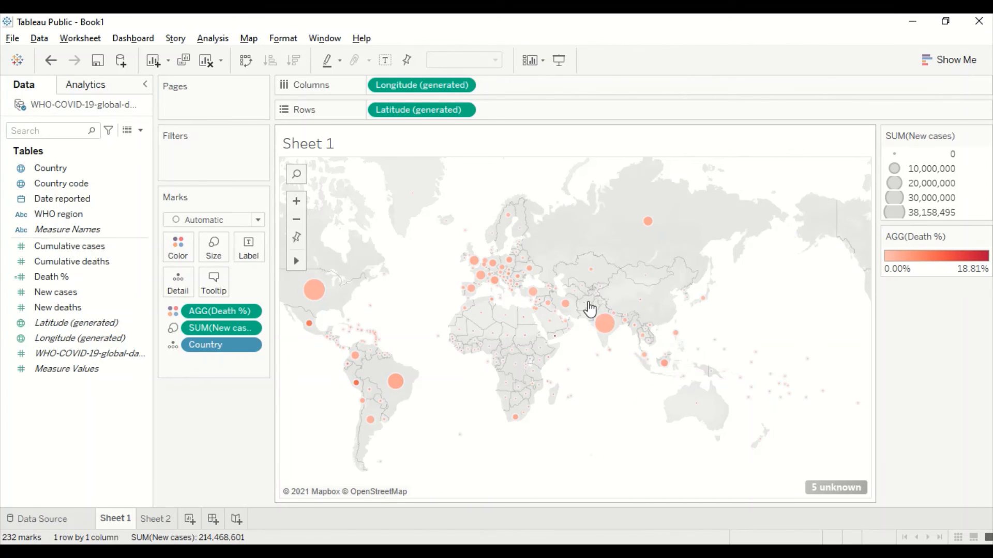
pyautogui.moveTo(312, 335)
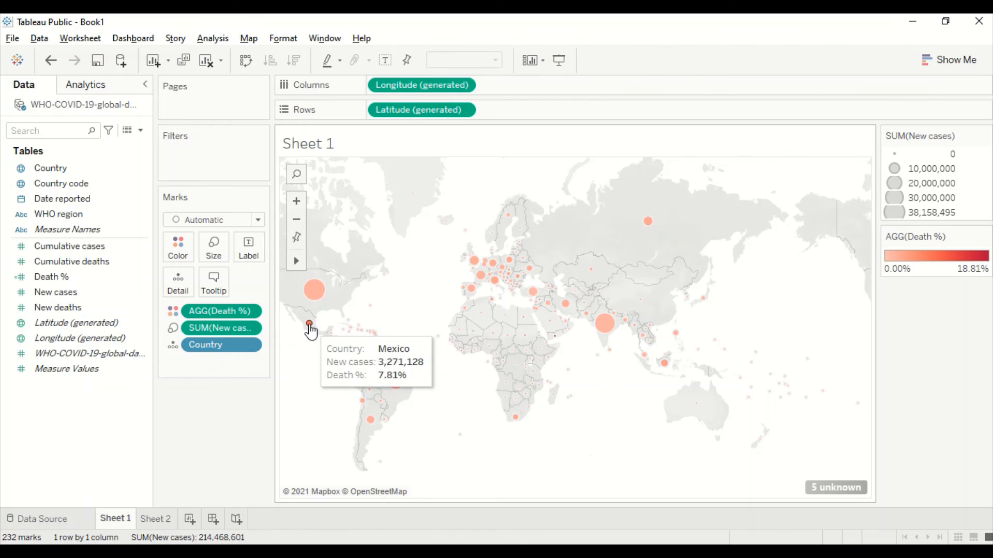
pyautogui.moveTo(509, 258)
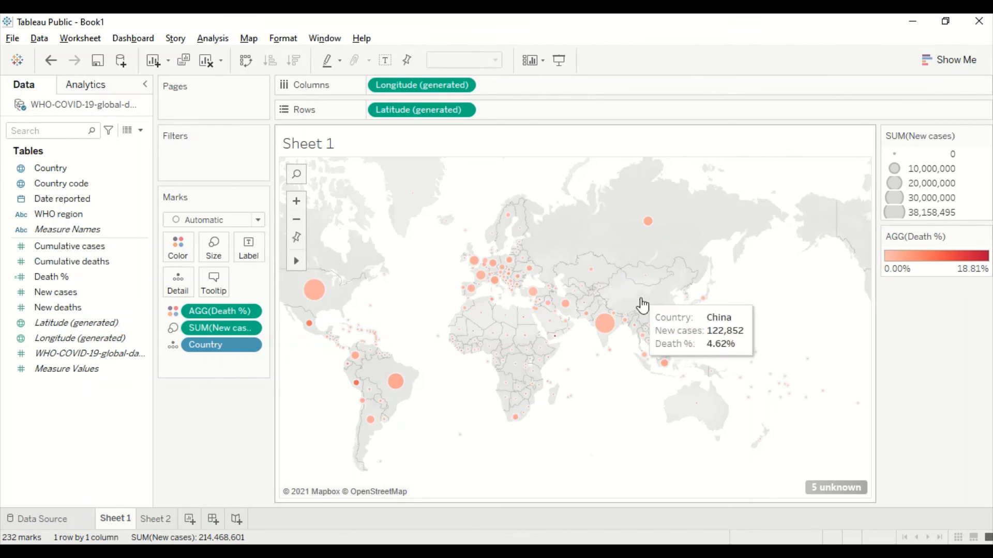
pyautogui.moveTo(499, 313)
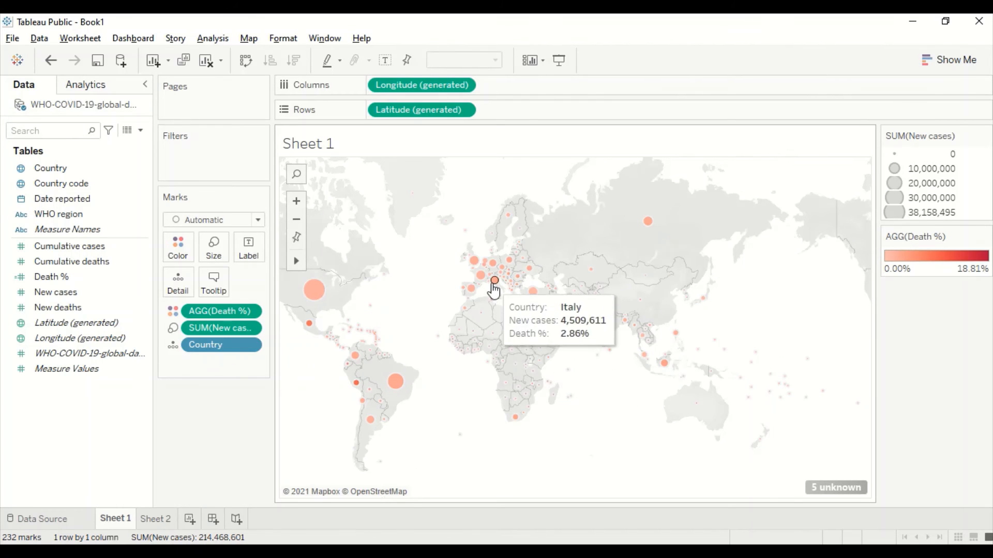
pyautogui.moveTo(472, 262)
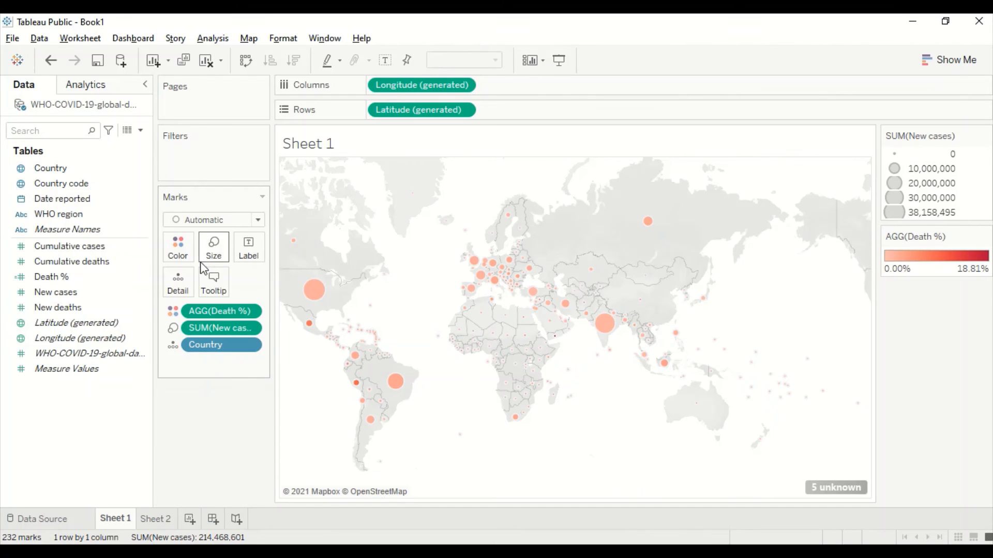
# Step: Apply stepped color with 10 steps to the map's Death % Red palette
pyautogui.click(185, 251)
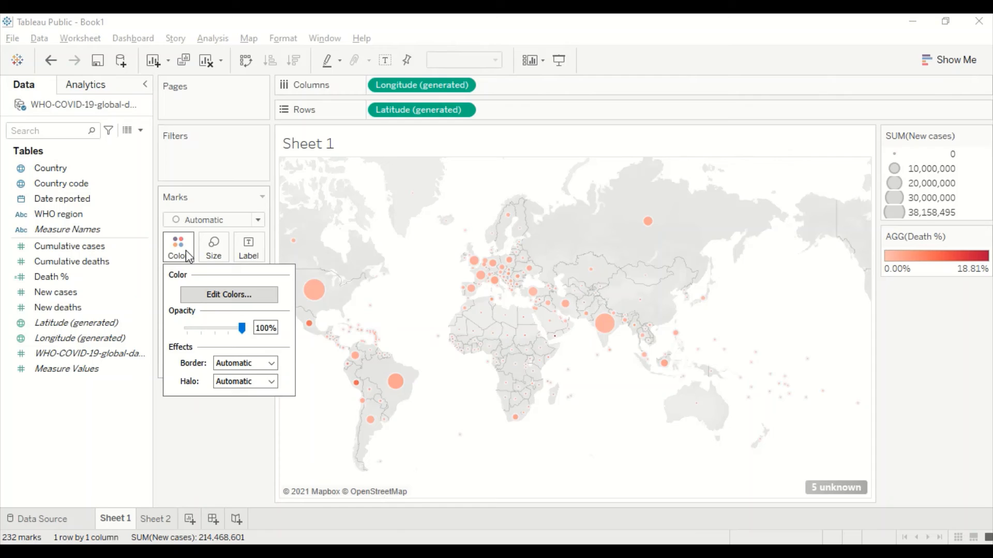
pyautogui.click(210, 296)
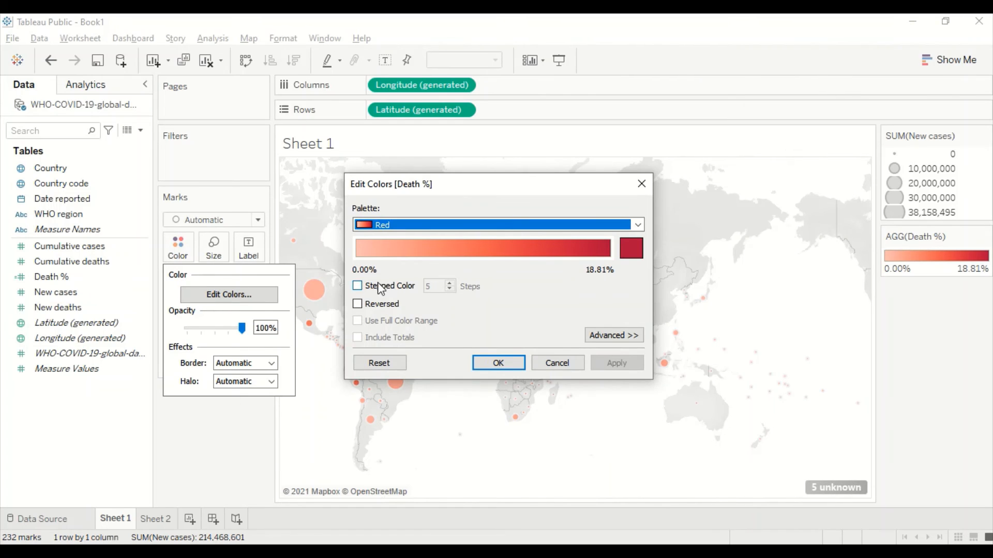
pyautogui.click(358, 287)
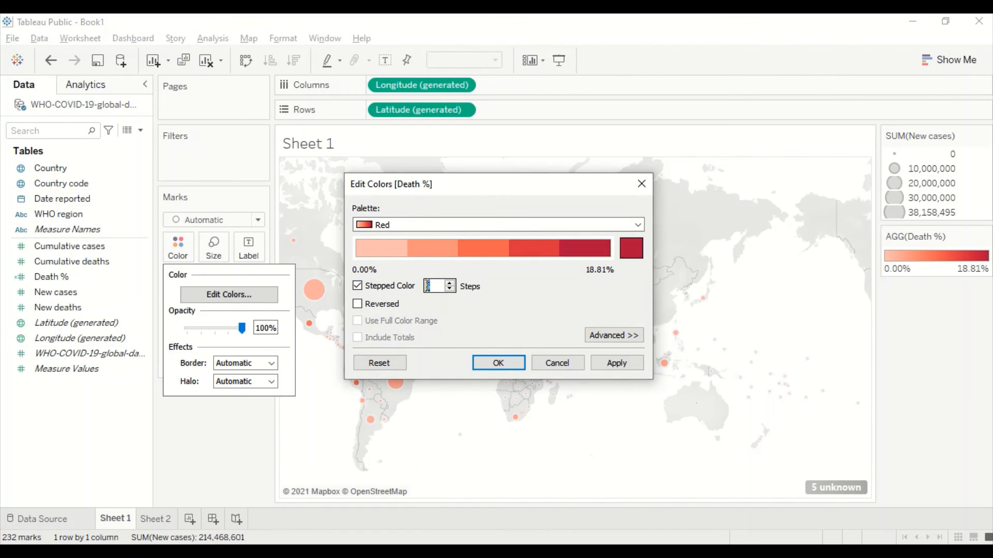
pyautogui.click(428, 286)
pyautogui.write('10')
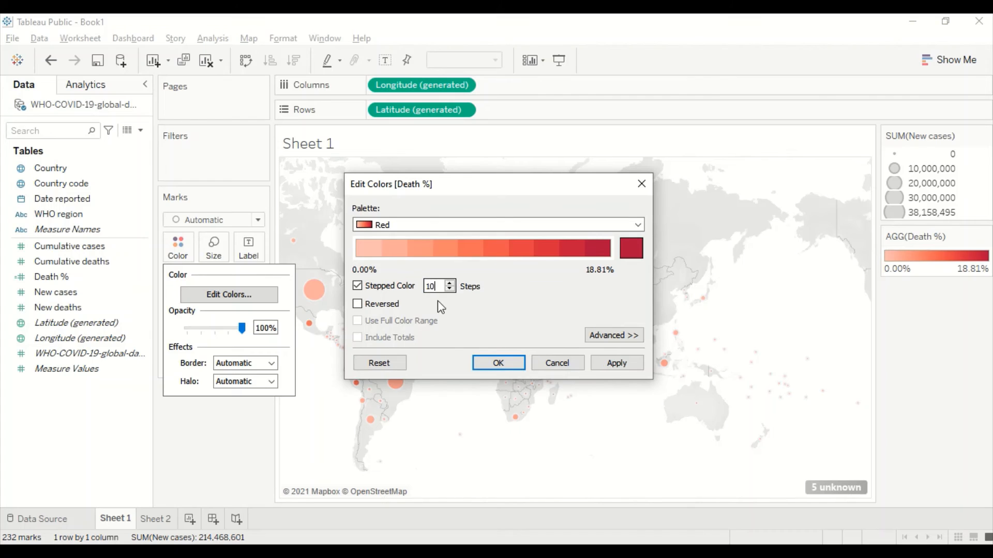
pyautogui.click(498, 364)
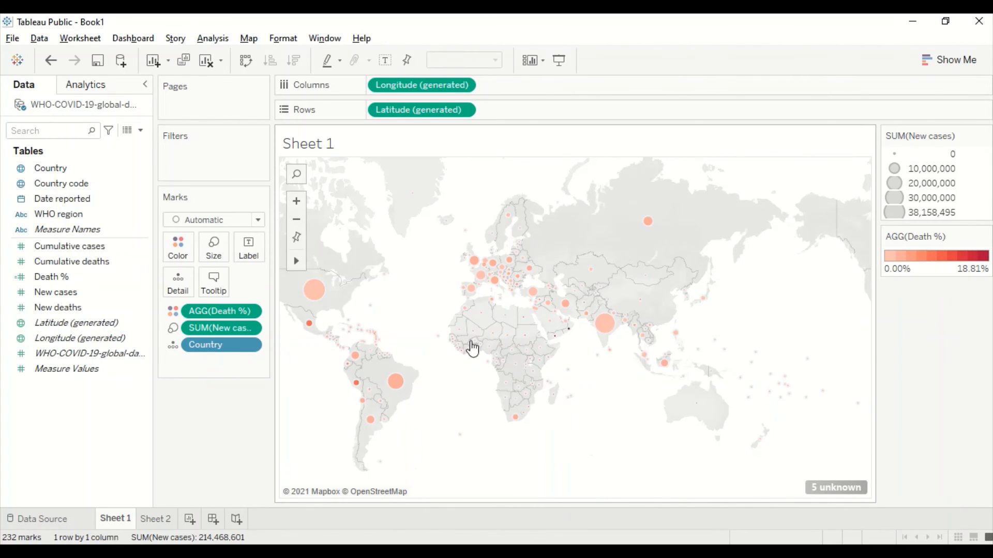
# Step: Set the stepped color of the map's Death % palette to 5 steps
pyautogui.click(182, 253)
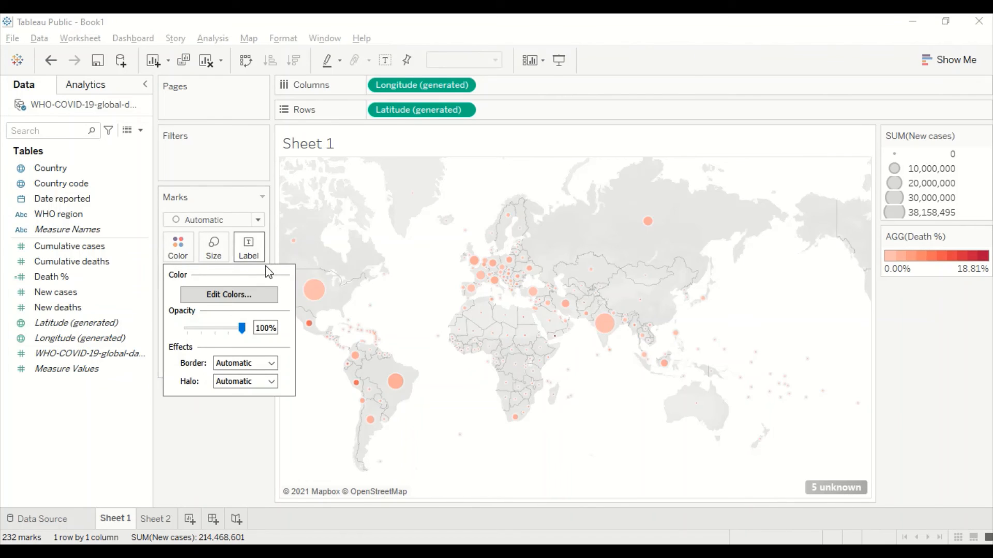
pyautogui.click(245, 297)
pyautogui.doubleClick(432, 287)
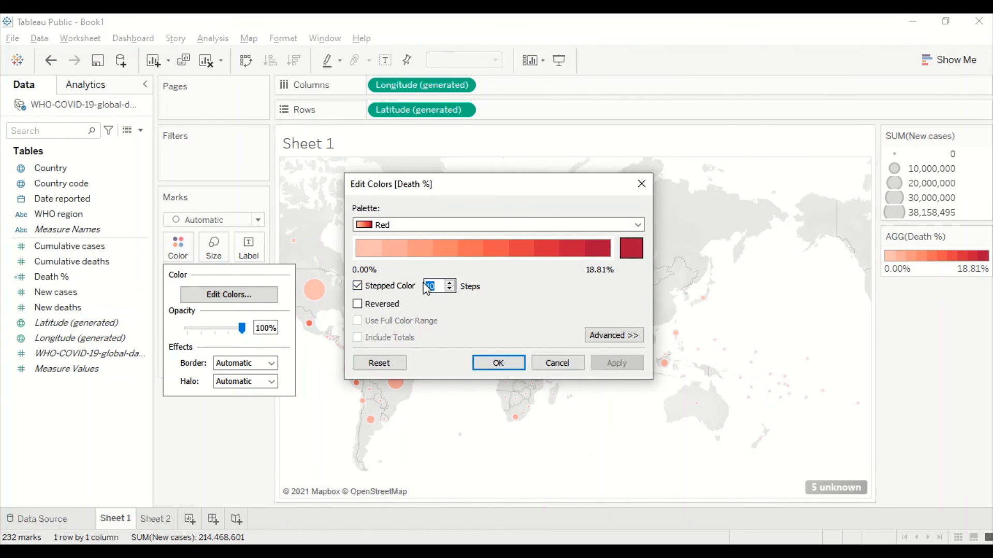
pyautogui.write('5')
pyautogui.click(498, 363)
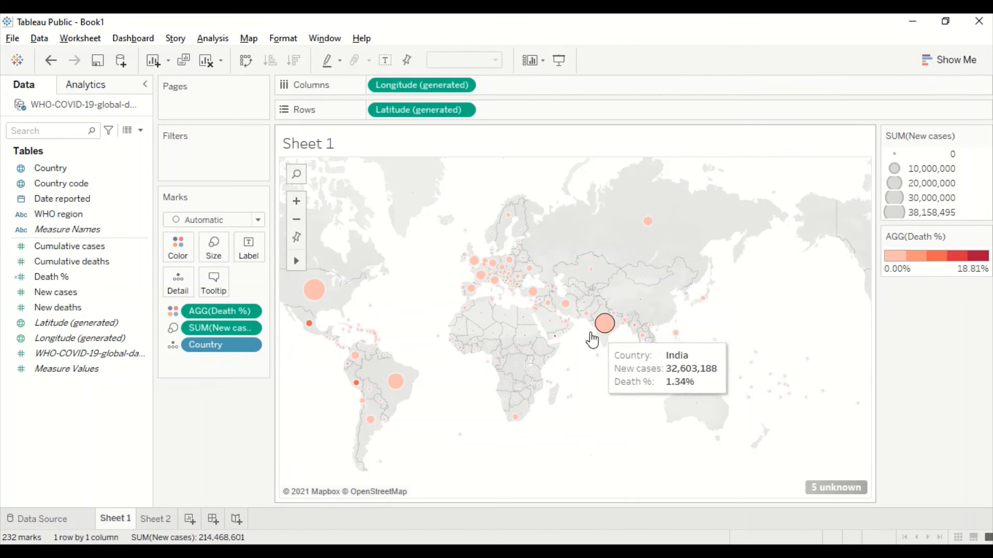
# Step: Change the map's Death % color palette to Red-Green Diverging
pyautogui.click(173, 245)
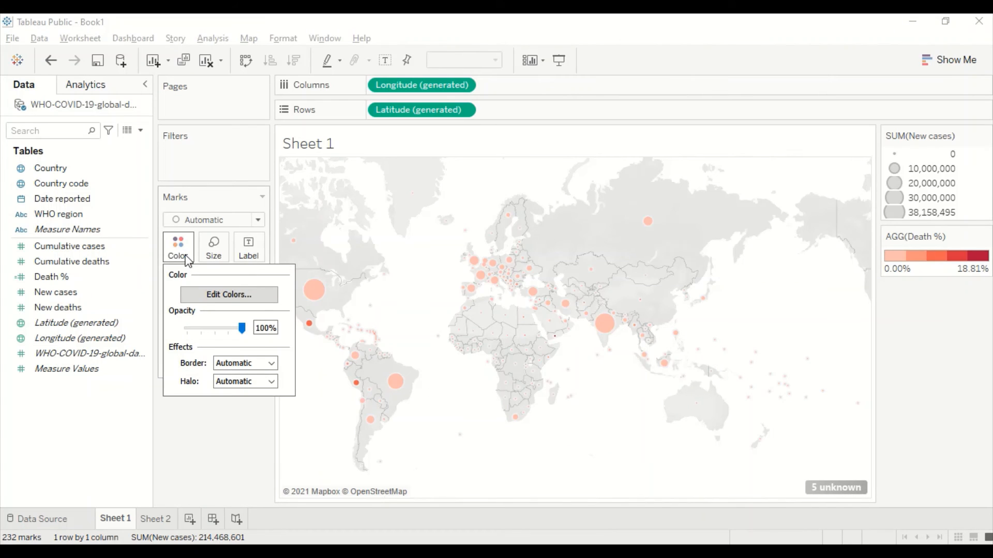
pyautogui.click(206, 296)
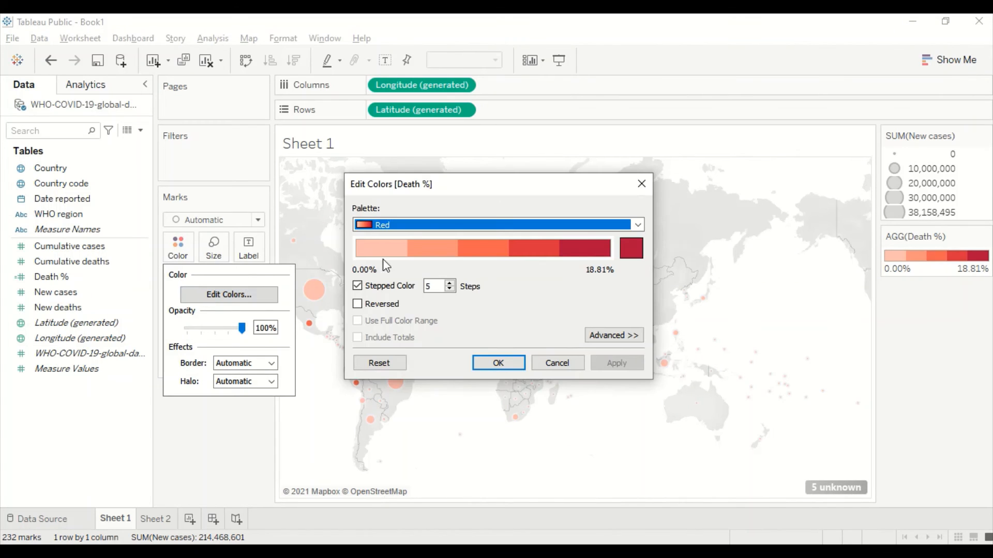
pyautogui.click(401, 231)
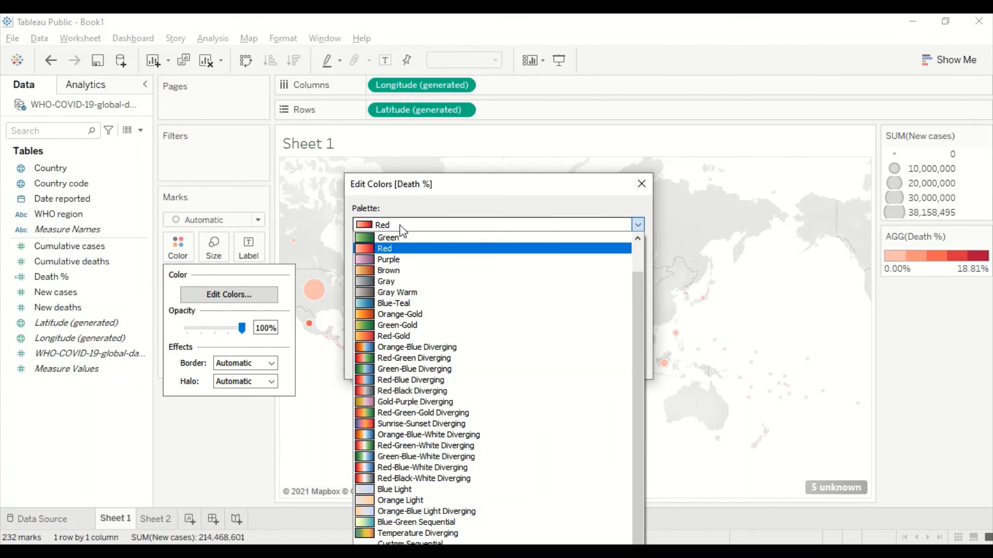
pyautogui.click(390, 357)
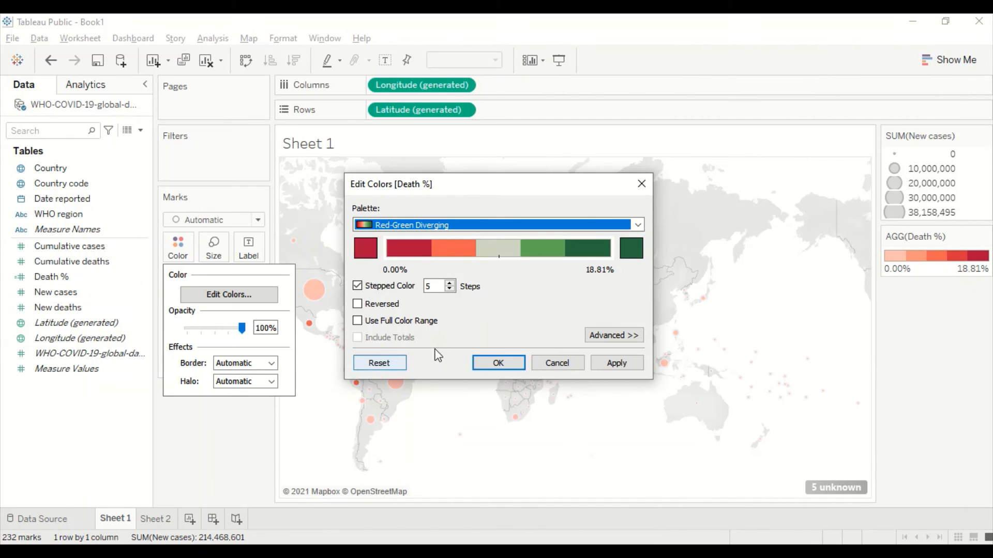
pyautogui.click(498, 364)
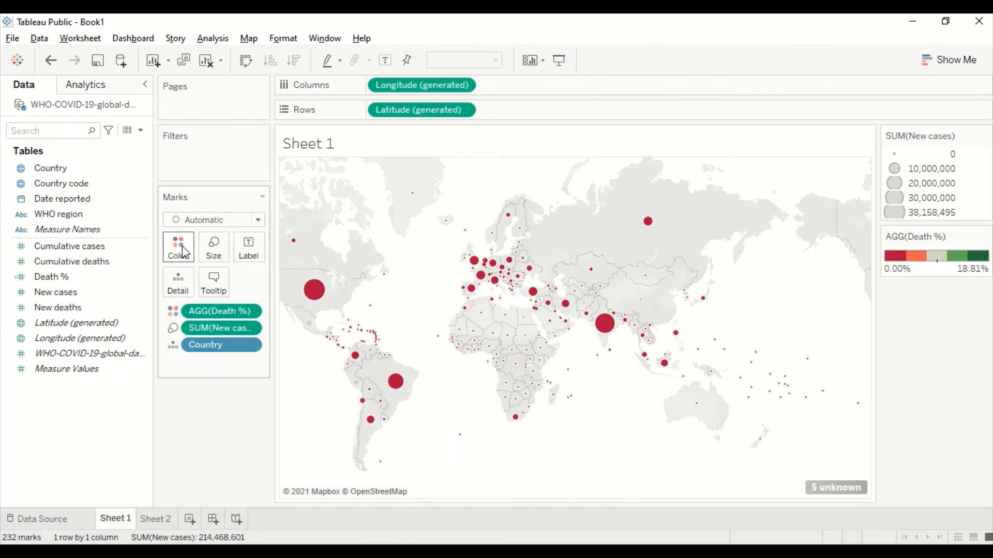
# Step: Turn off stepped color for the Death % palette so the map uses a continuous color gradient
pyautogui.moveTo(600, 327)
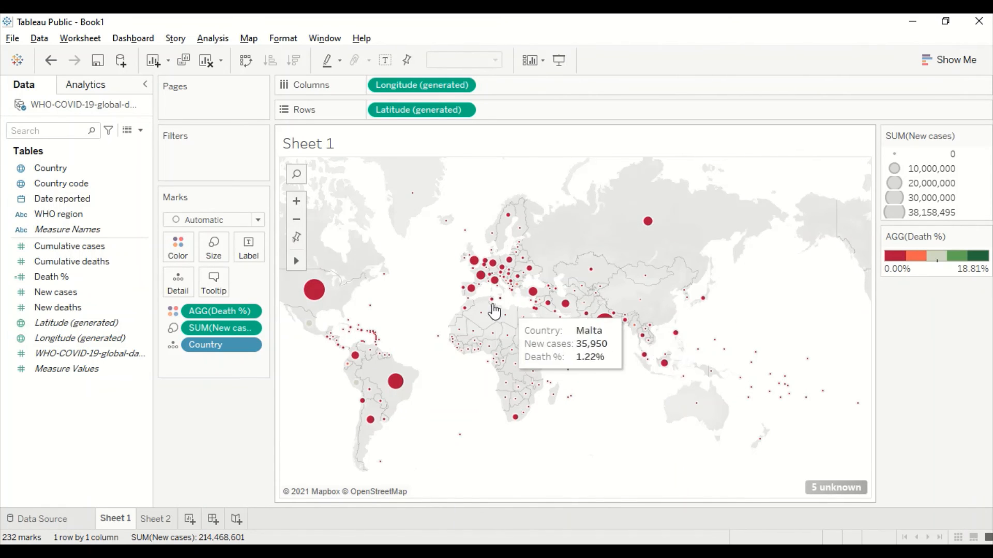
pyautogui.moveTo(486, 283)
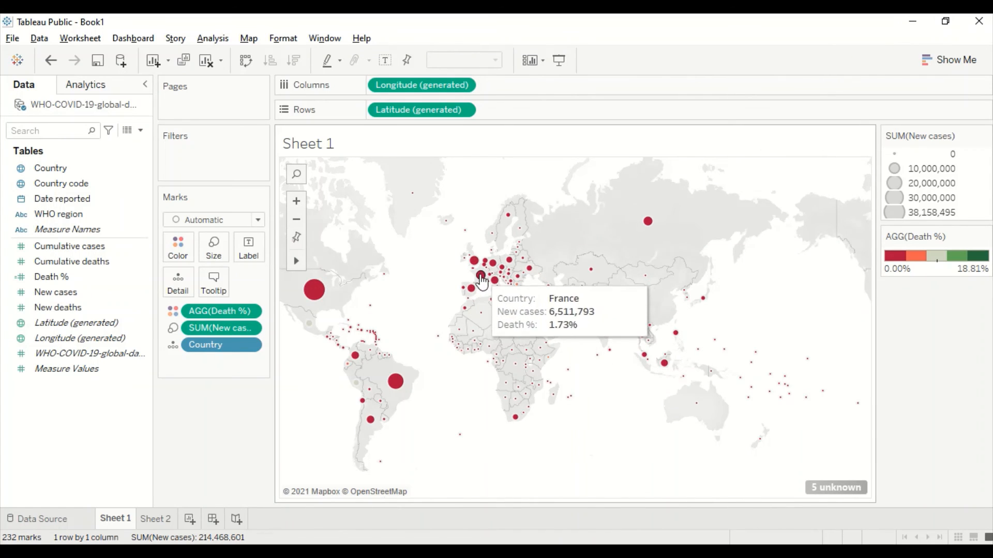
pyautogui.click(185, 254)
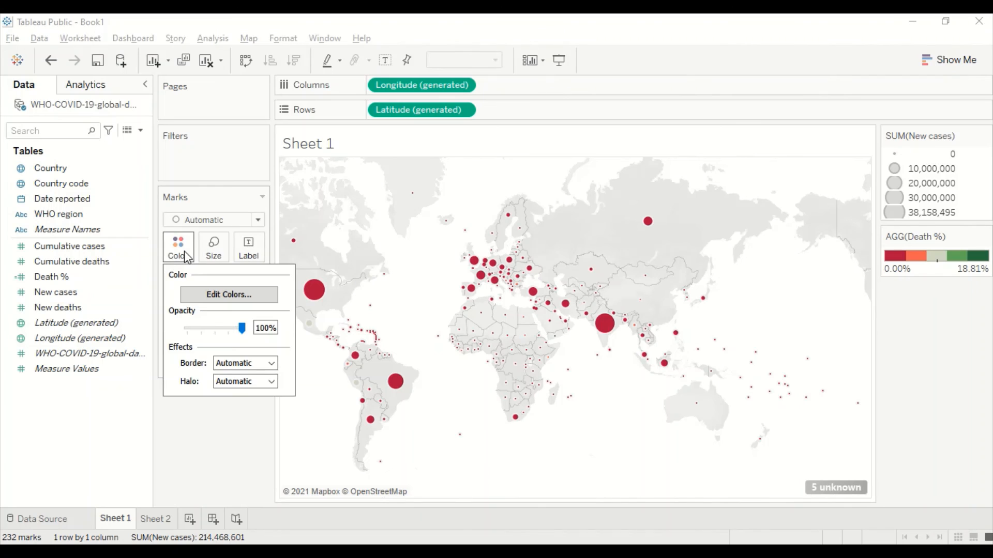
pyautogui.click(207, 294)
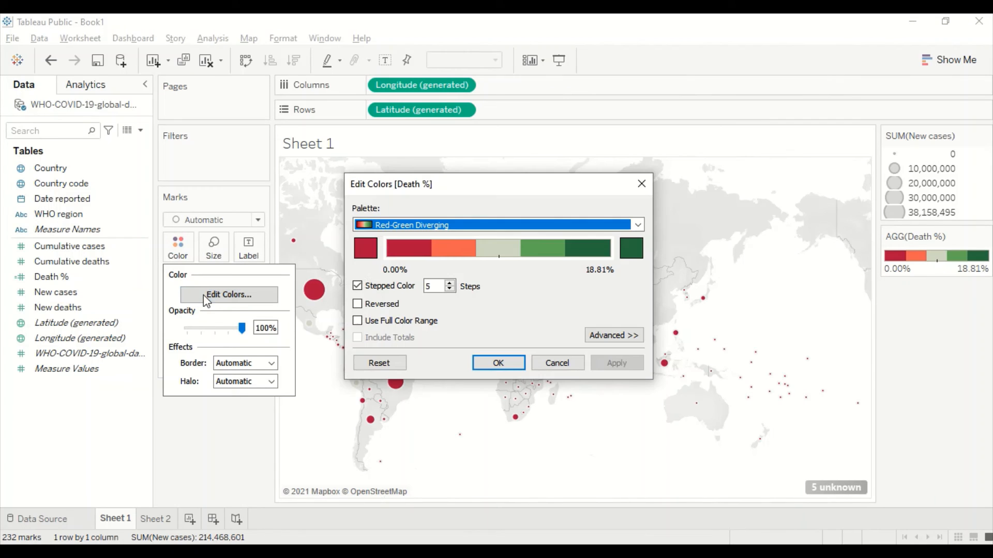
pyautogui.click(357, 286)
pyautogui.click(519, 364)
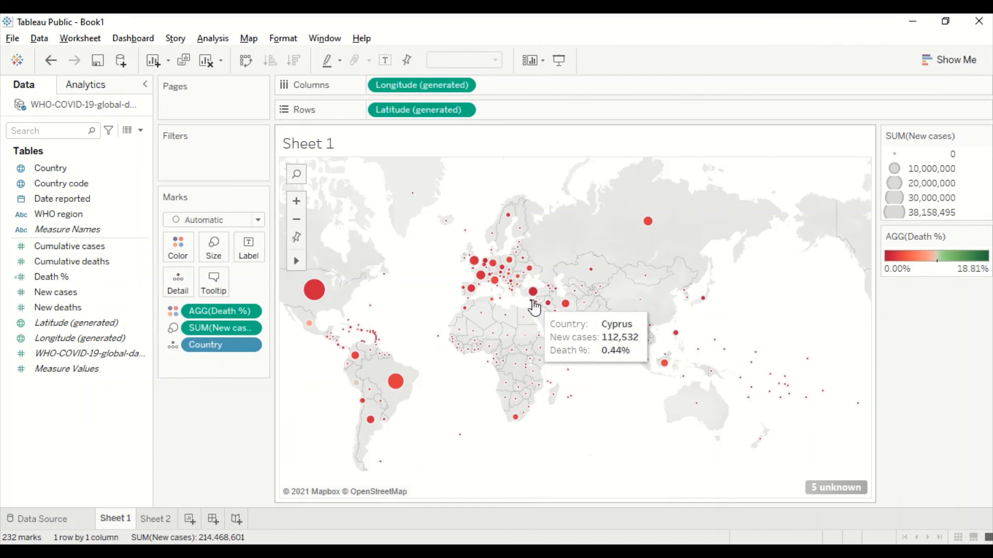
pyautogui.moveTo(525, 299)
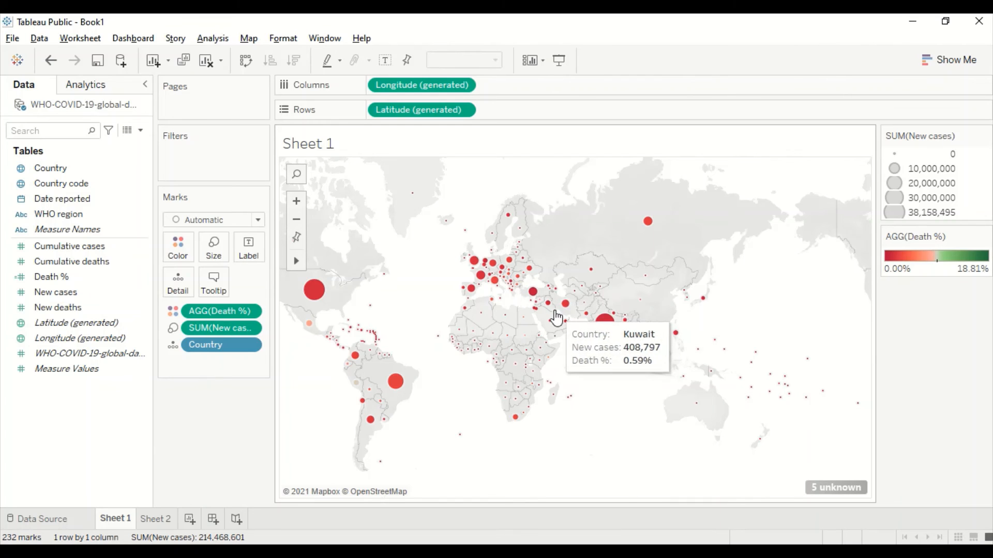
pyautogui.moveTo(550, 327)
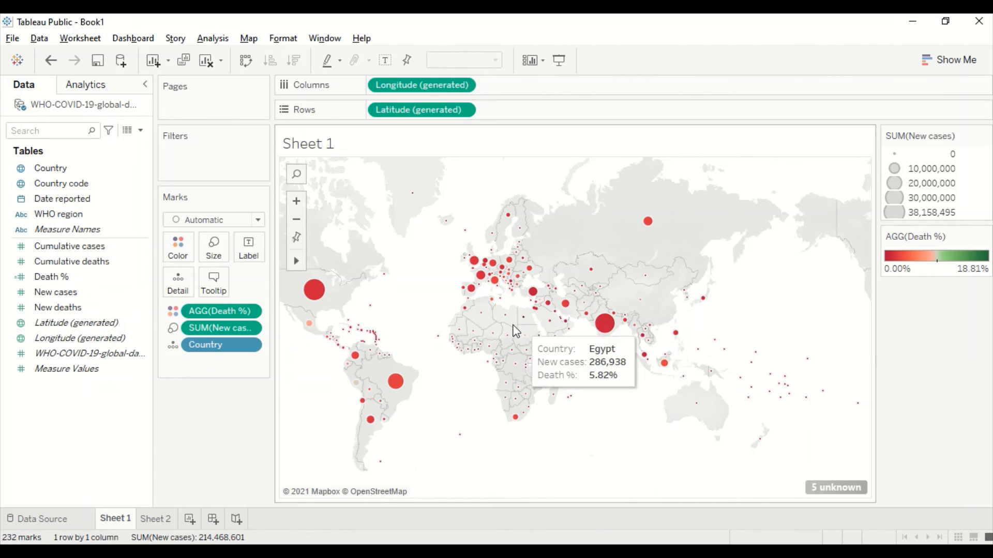
pyautogui.click(189, 252)
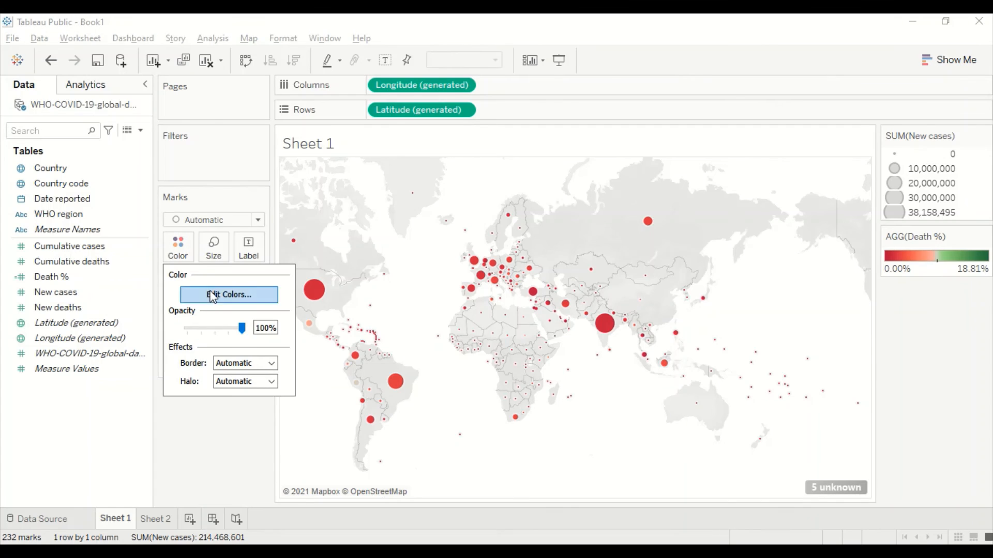
pyautogui.click(202, 448)
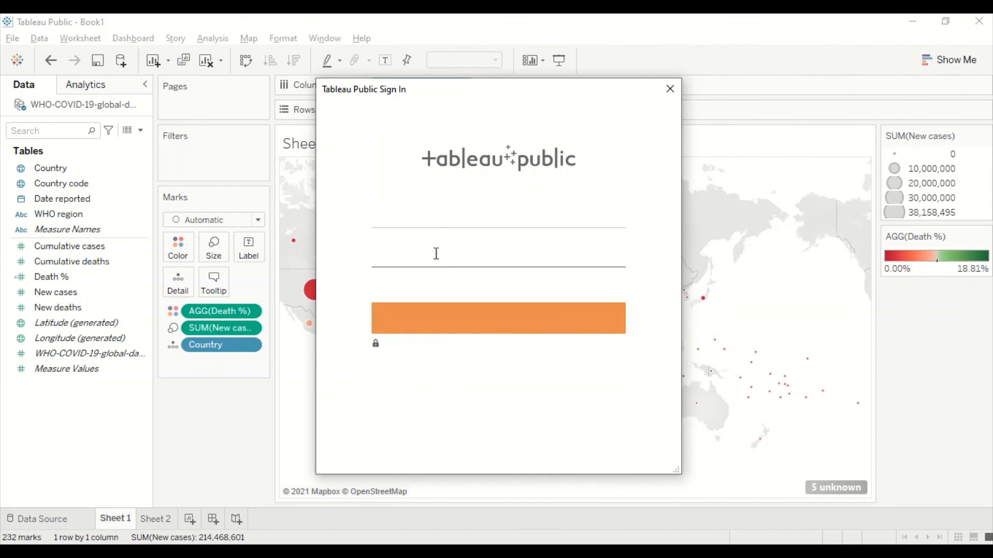
# Step: Sign in to Tableau Public and publish the workbook with the title Covid Data
pyautogui.click(440, 218)
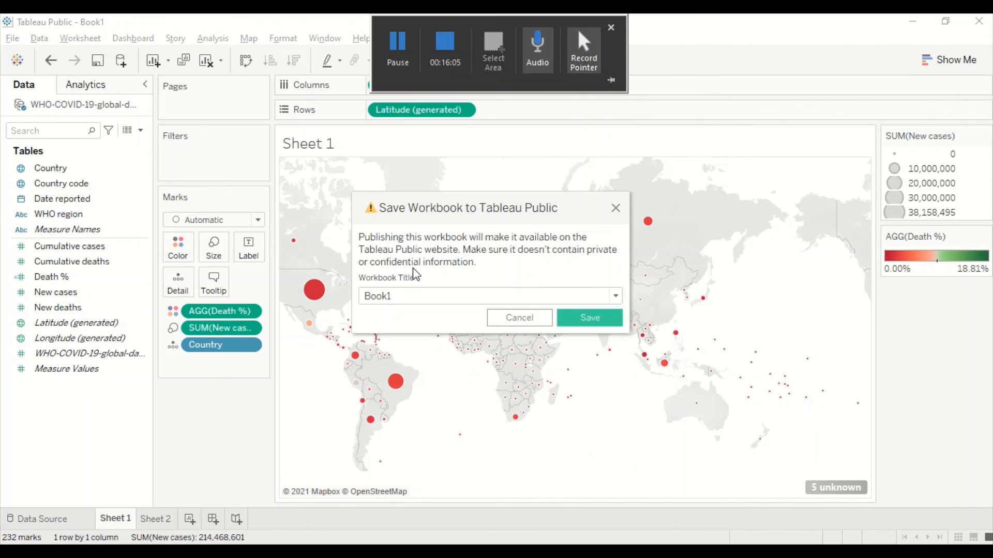
pyautogui.moveTo(418, 296); pyautogui.dragTo(363, 295)
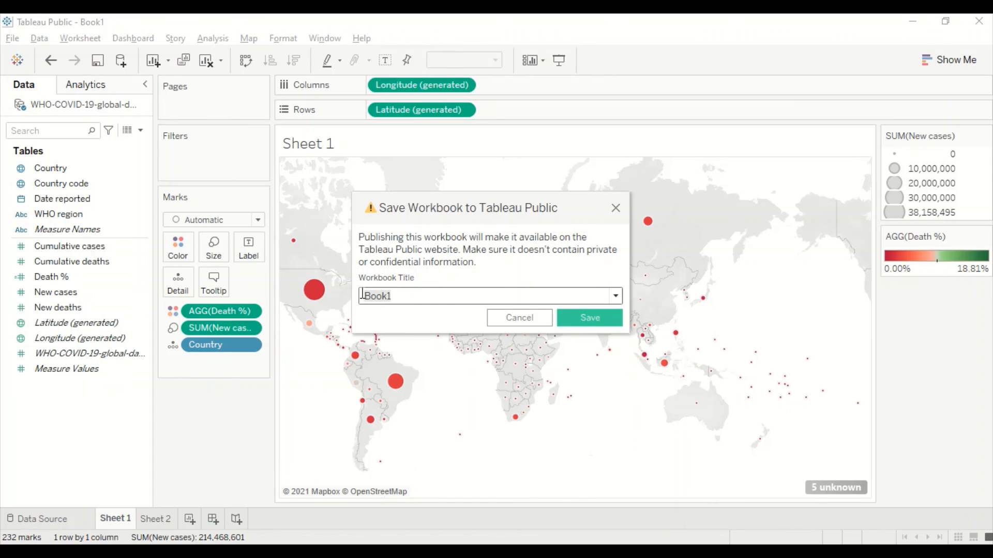
pyautogui.write('Covid Data')
pyautogui.click(590, 318)
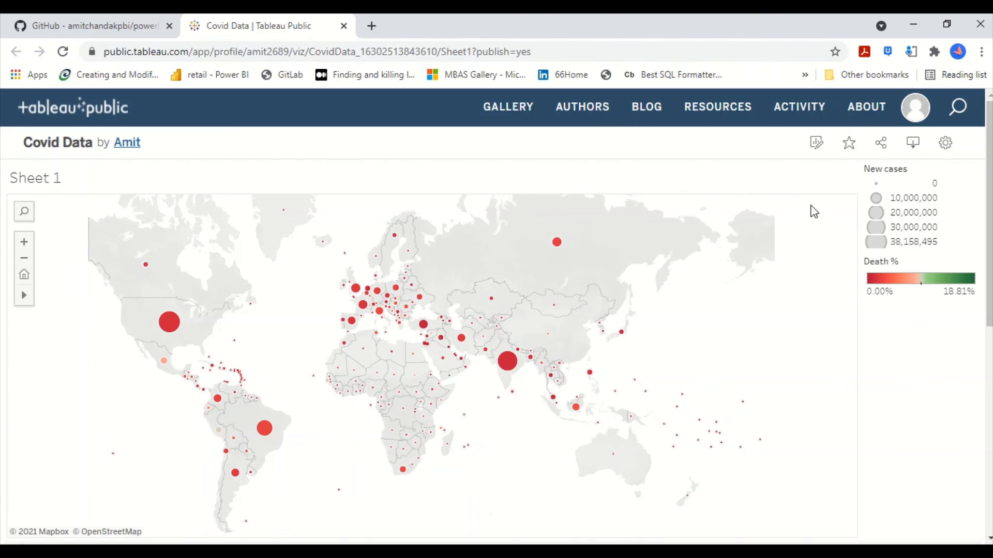
# Step: Review the published Covid Data page in the browser, highlighting the United States mark and checking the details section below the map
pyautogui.moveTo(449, 341)
pyautogui.click(169, 322)
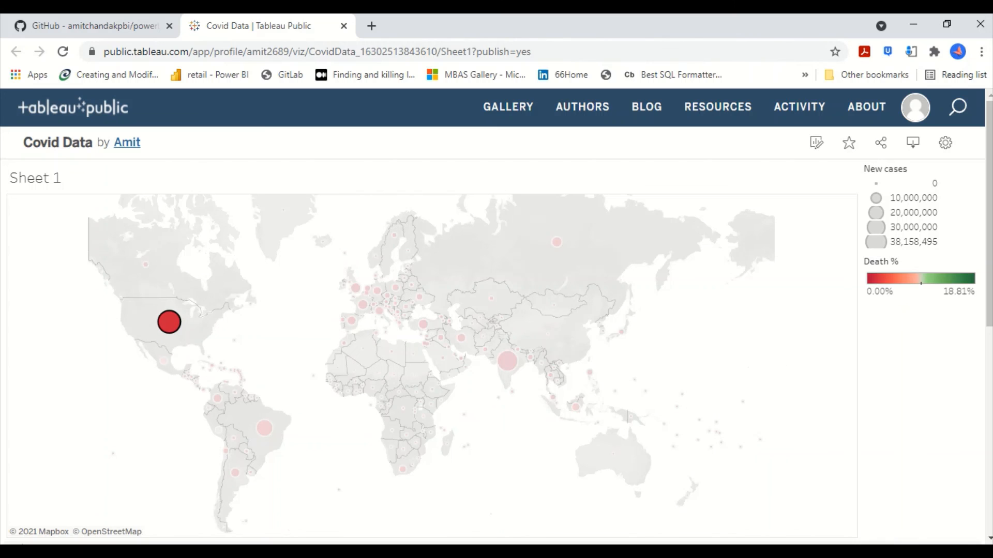
pyautogui.scroll(-7, 960, 381)
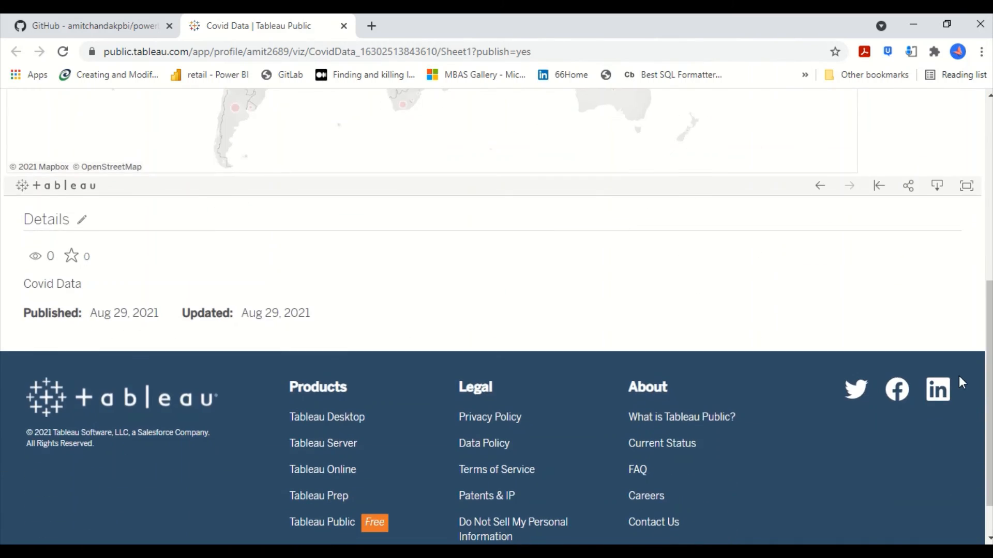
pyautogui.scroll(2, 959, 377)
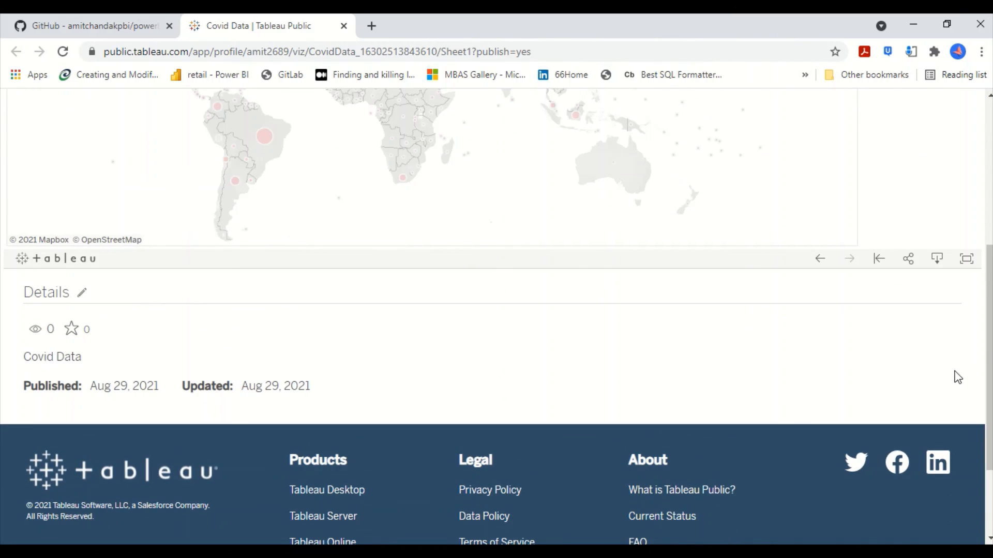
pyautogui.scroll(3, 954, 372)
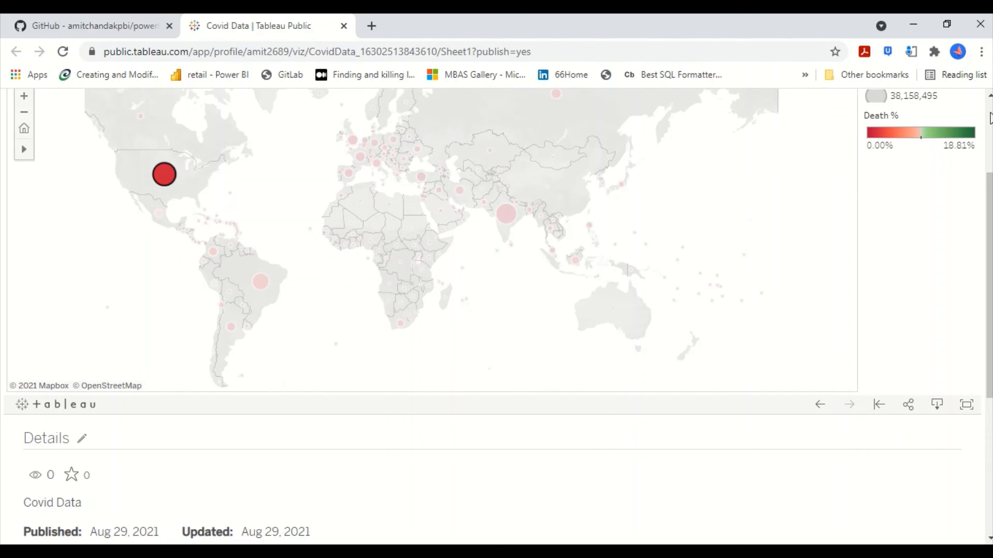
pyautogui.scroll(3, 957, 155)
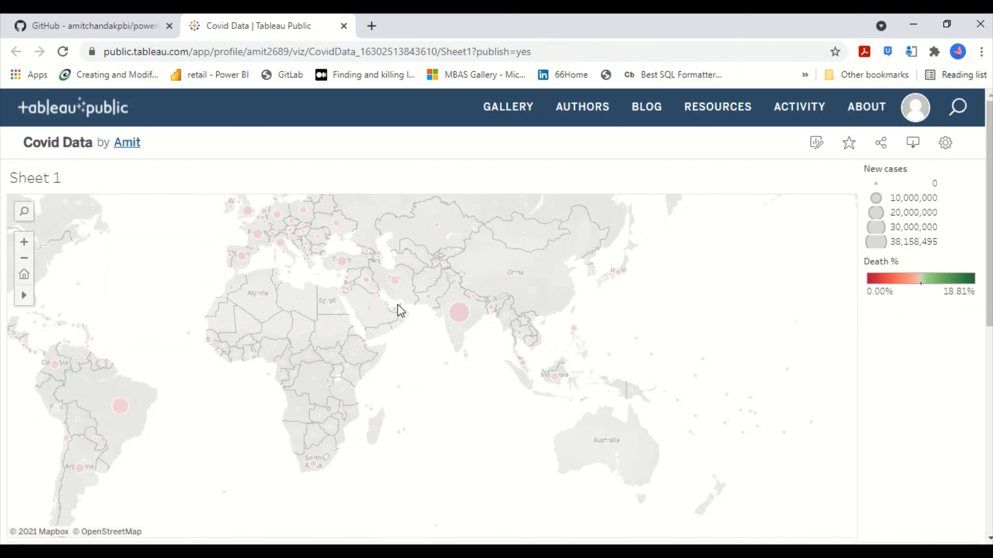
pyautogui.scroll(-2, 492, 310)
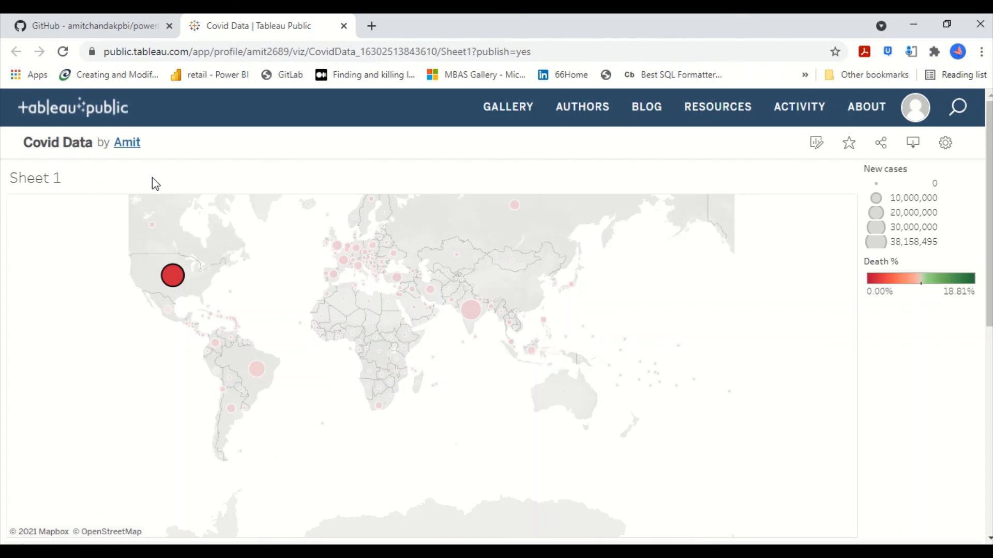
# Step: Look over the file list of the powerbi GitHub repository, and return to the published map to inspect the United States mark
pyautogui.click(110, 19)
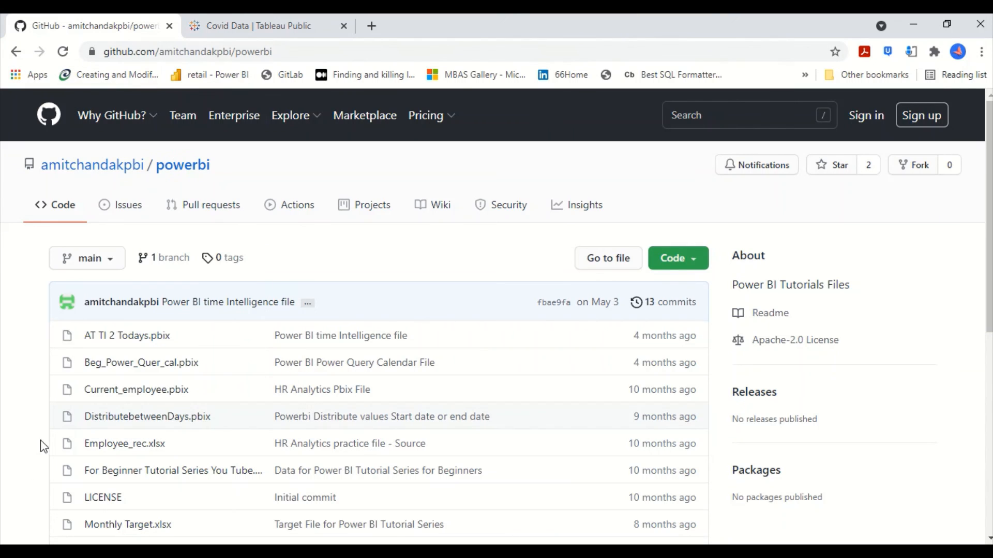
pyautogui.scroll(-3, 107, 412)
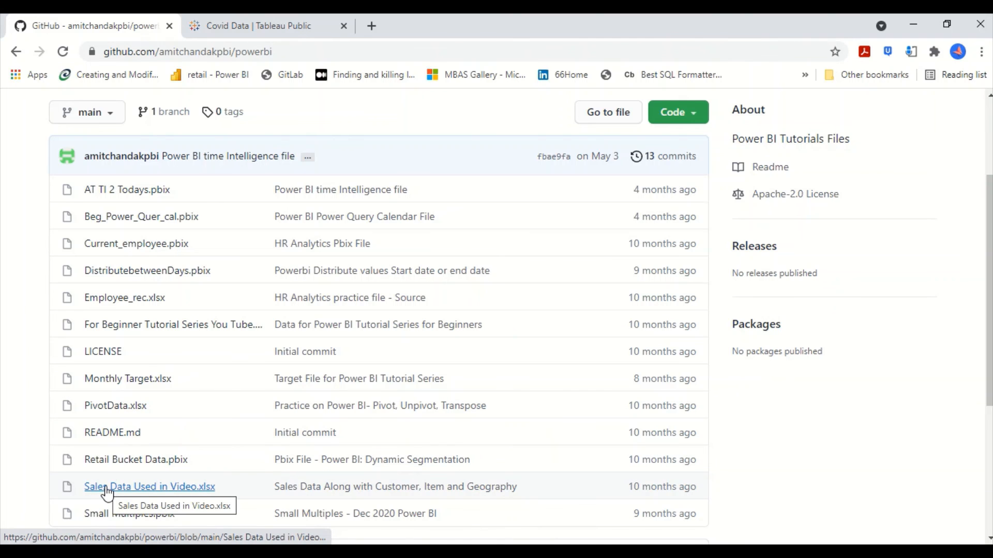
pyautogui.click(223, 29)
pyautogui.moveTo(194, 324)
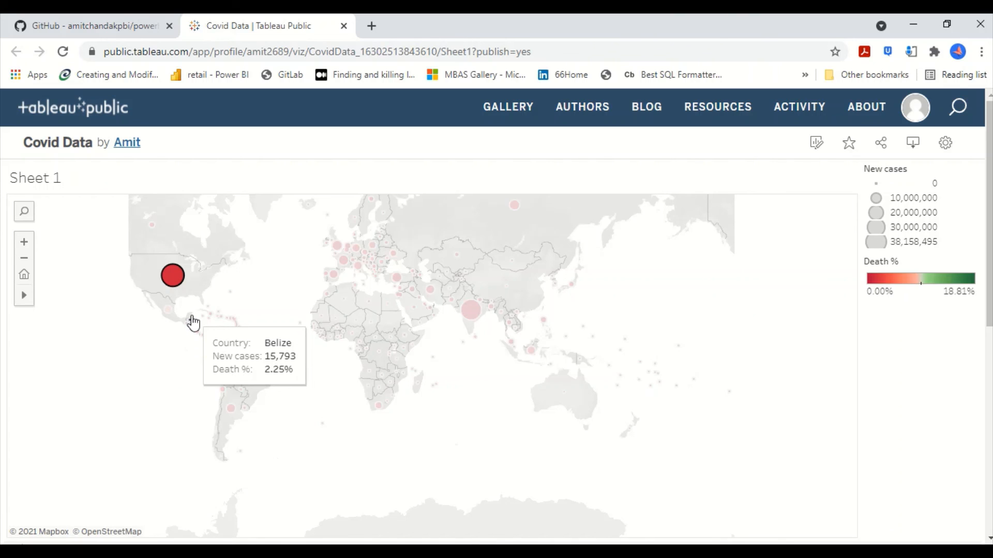
pyautogui.moveTo(176, 280)
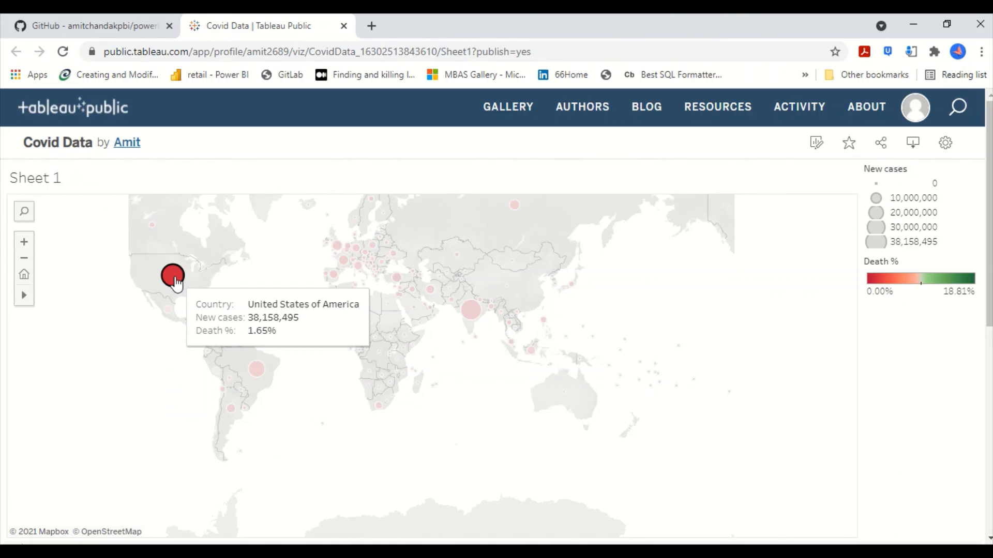